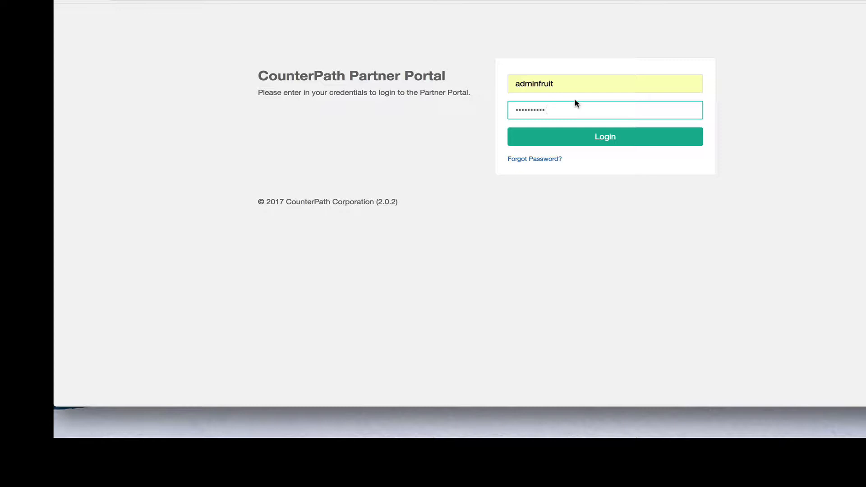
Log into the Partner Portal, select Fruit Distribution as the partner, and open its Provisioning View.
left_click(587, 141)
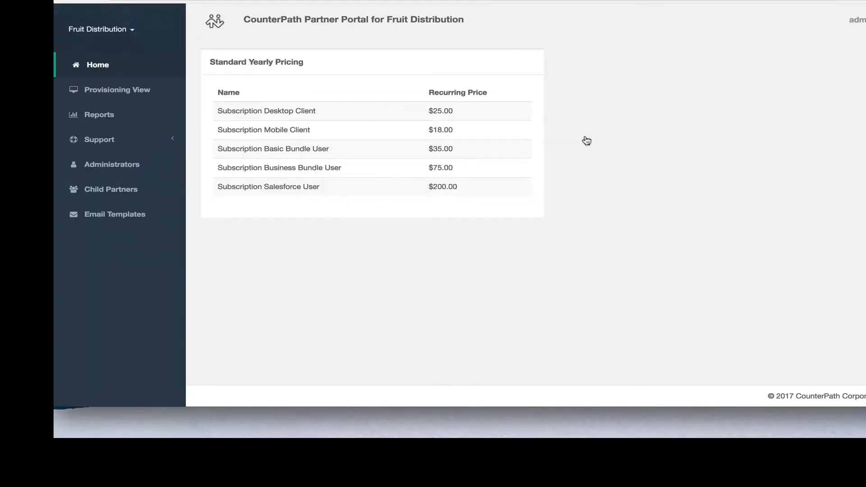
left_click(91, 31)
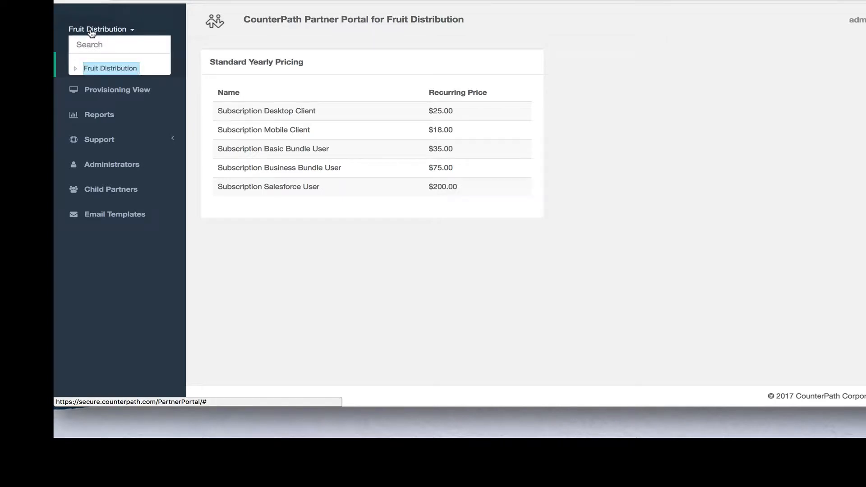
left_click(75, 68)
left_click(88, 83)
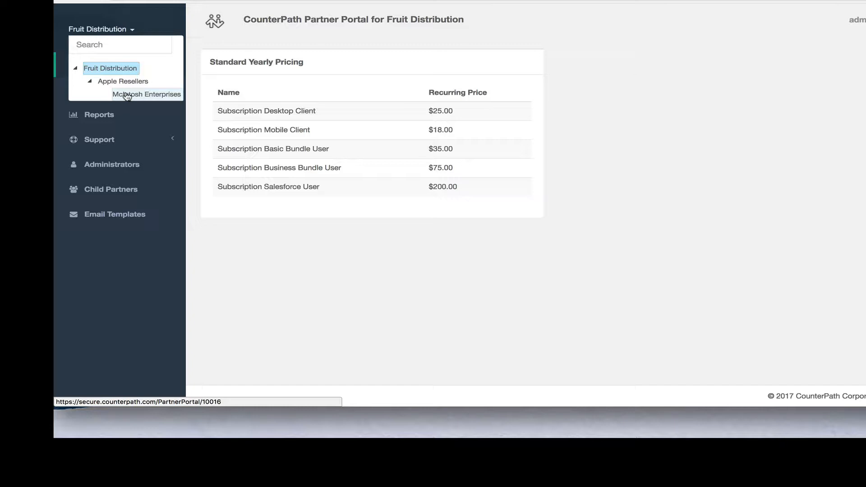
left_click(99, 69)
left_click(103, 91)
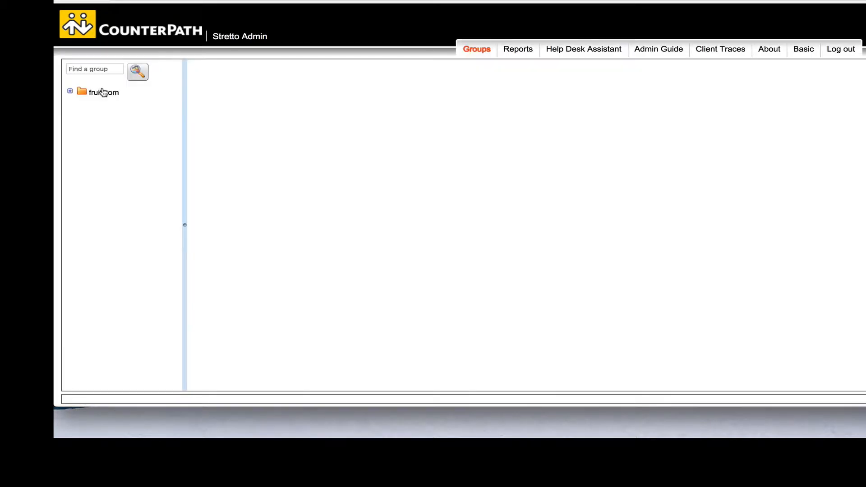
Drill into fruit.com > applereseller > mcintosh.com, review its Device Limits, and open the BusinessBundle profile.
left_click(97, 93)
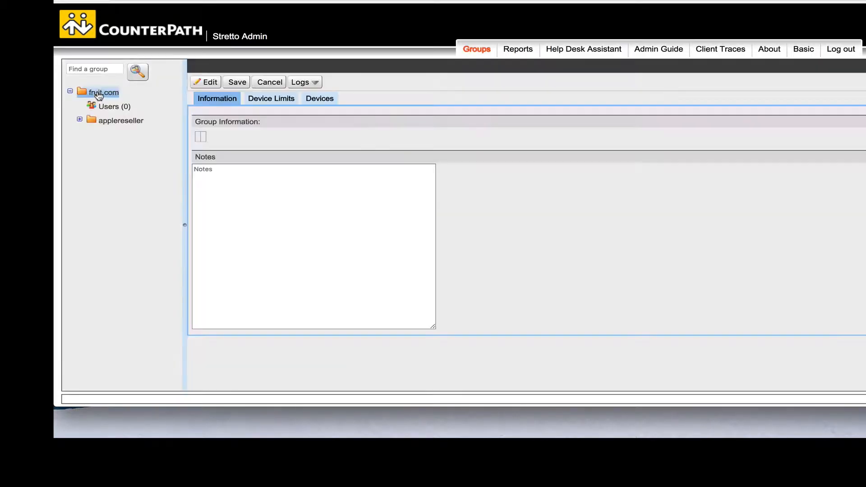
left_click(107, 121)
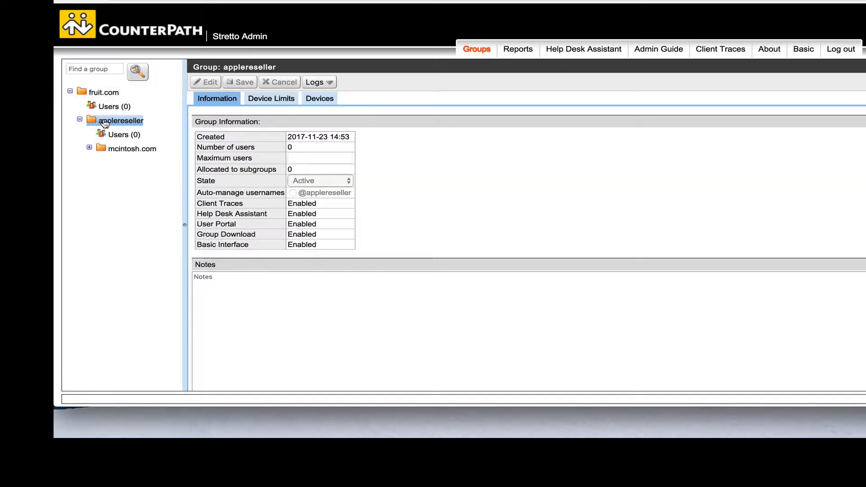
left_click(112, 151)
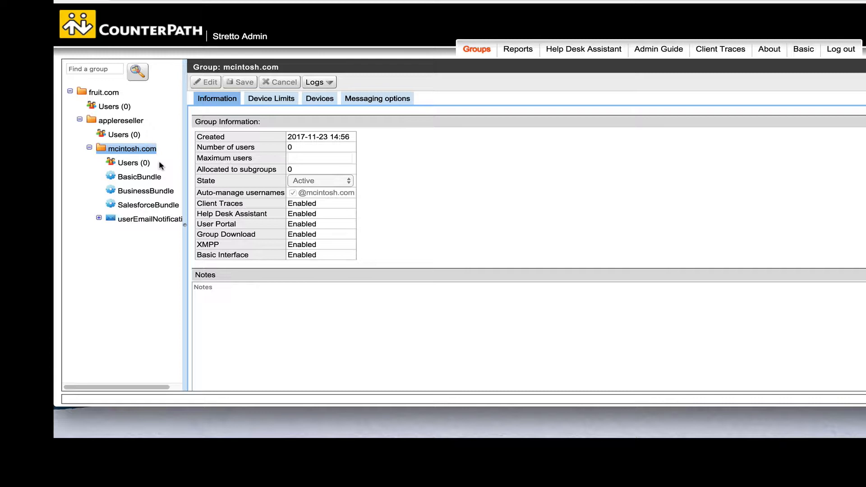
left_click(267, 101)
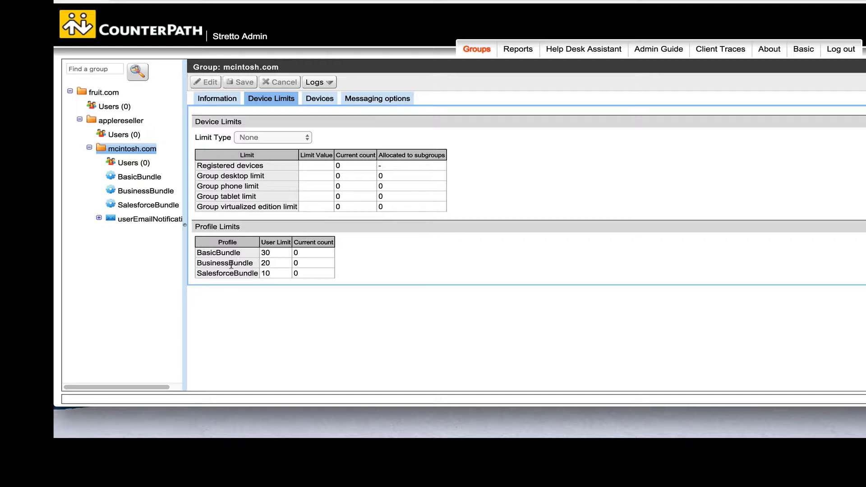
left_click(132, 192)
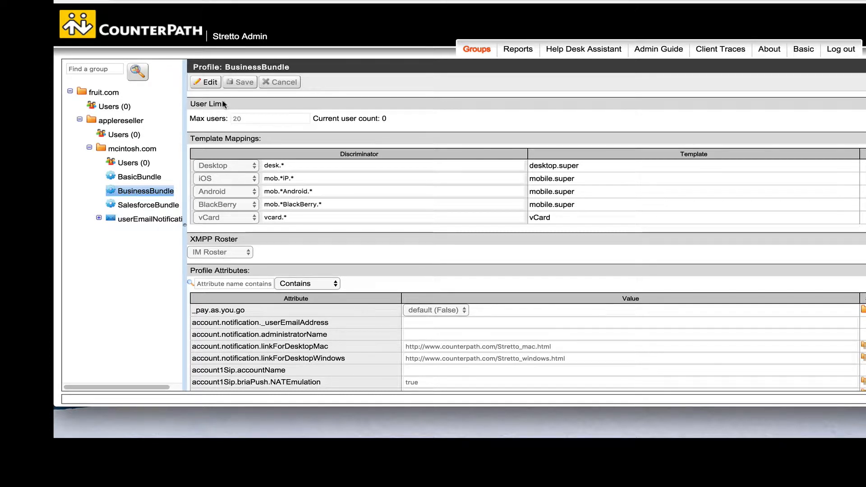
Put the BusinessBundle profile into edit mode and select the empty account1Sip.accountName value.
left_click(206, 83)
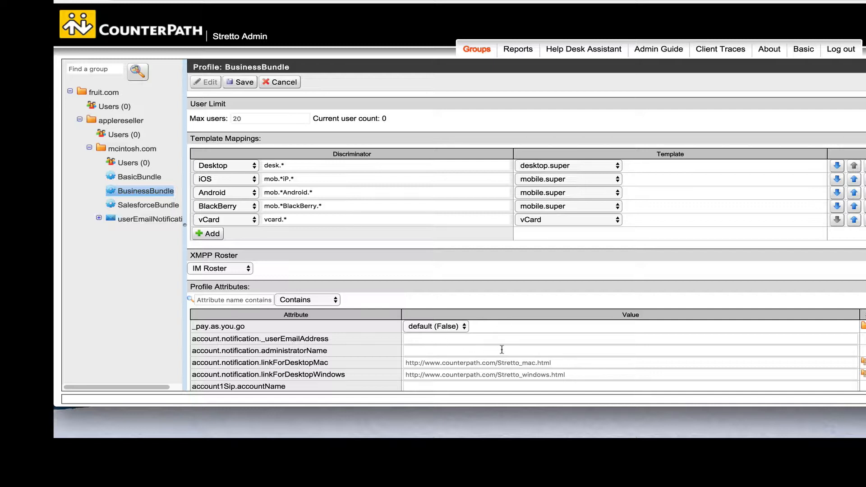
scroll(502, 349, "down", 5)
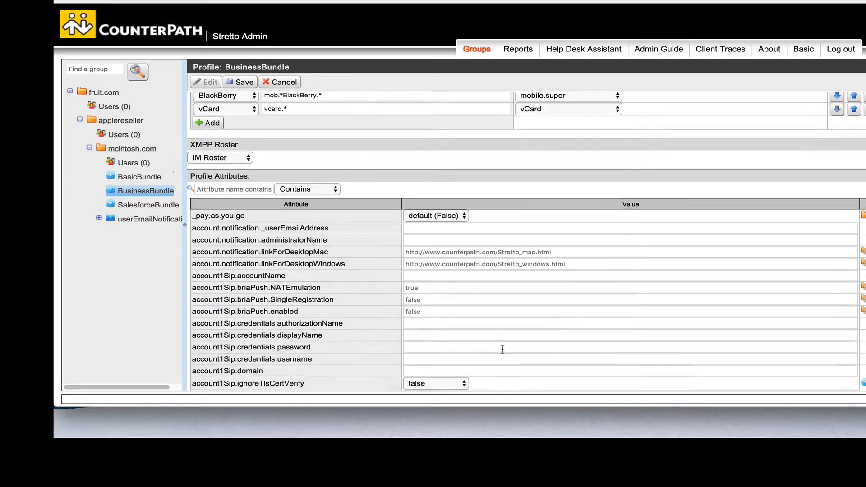
left_click(419, 253)
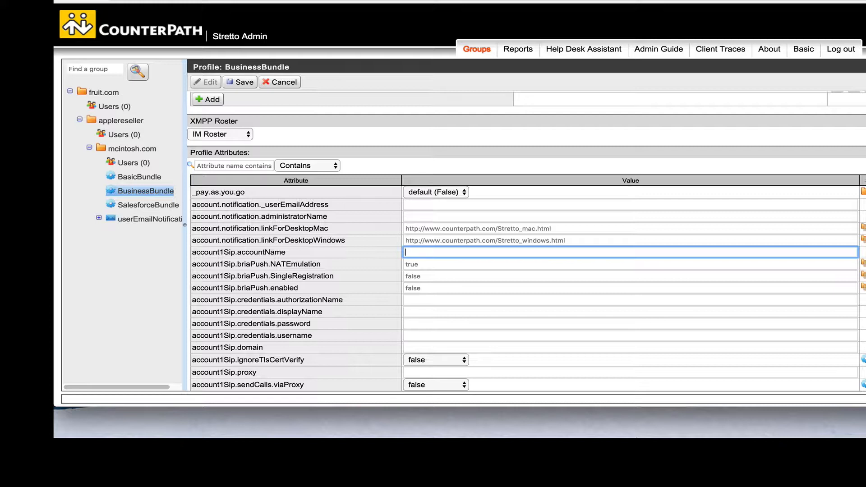
Enter 'McIntosh SIP Server' as the SIP account name and counterpath.com as the domain.
type("McIntosh SIP Server")
left_click(415, 347)
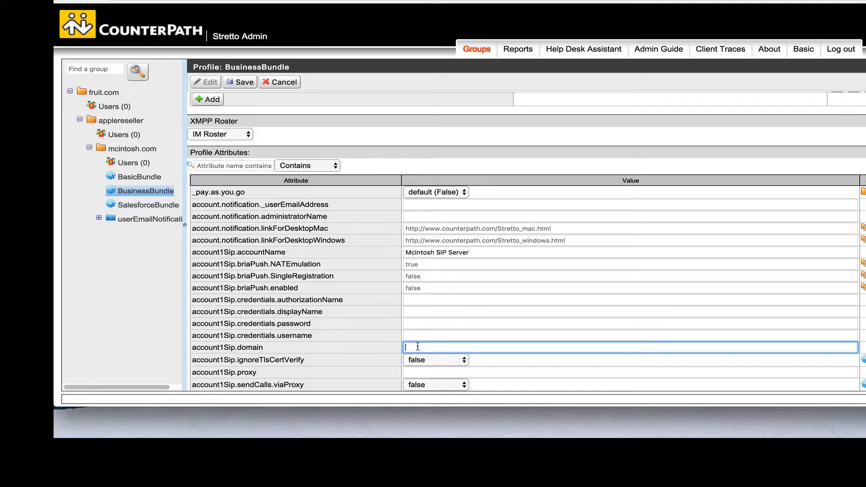
type("couth")
key("BackSpace")
key("BackSpace")
type("unterpath.com")
Set the SIP proxy to sbc.counterpath.com:15060 and the voicemail number to 6000.
scroll(442, 359, "down", 3)
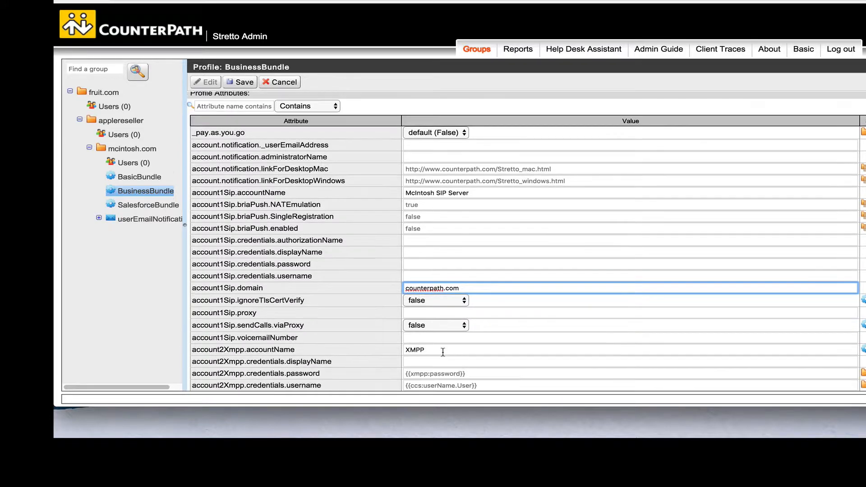
left_click(418, 313)
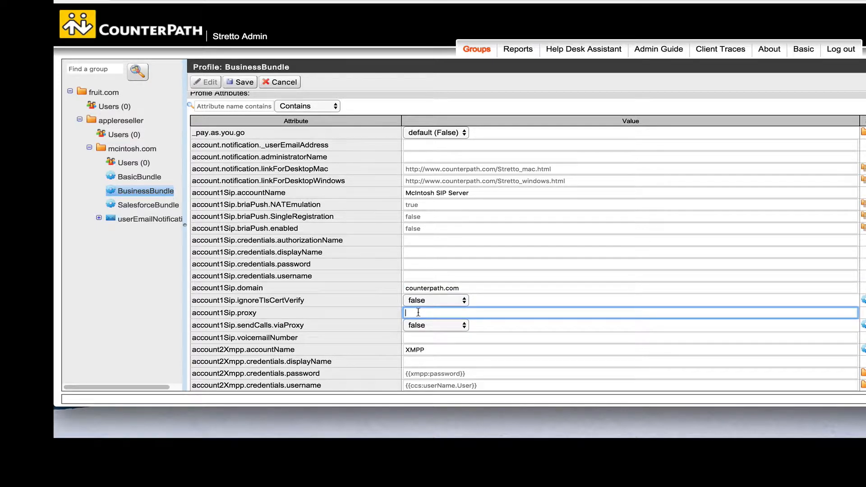
type("sbc.counterpath.com:15060")
left_click(424, 339)
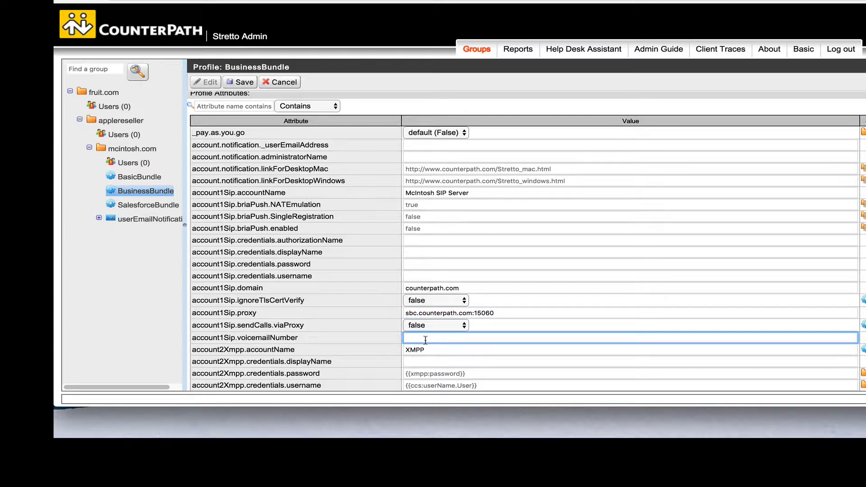
type("6000")
Save the edited BusinessBundle profile and show the empty Users (0) list of mcintosh.com.
scroll(514, 336, "down", 1)
scroll(514, 337, "down", 3)
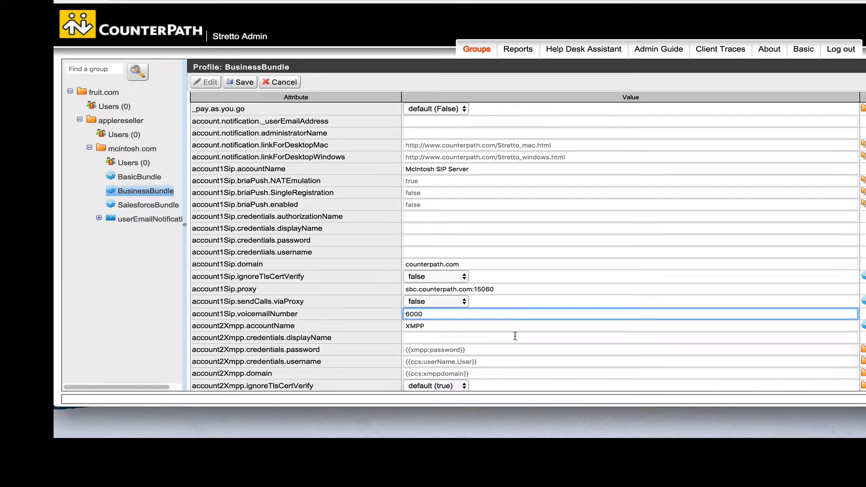
scroll(515, 336, "down", 5)
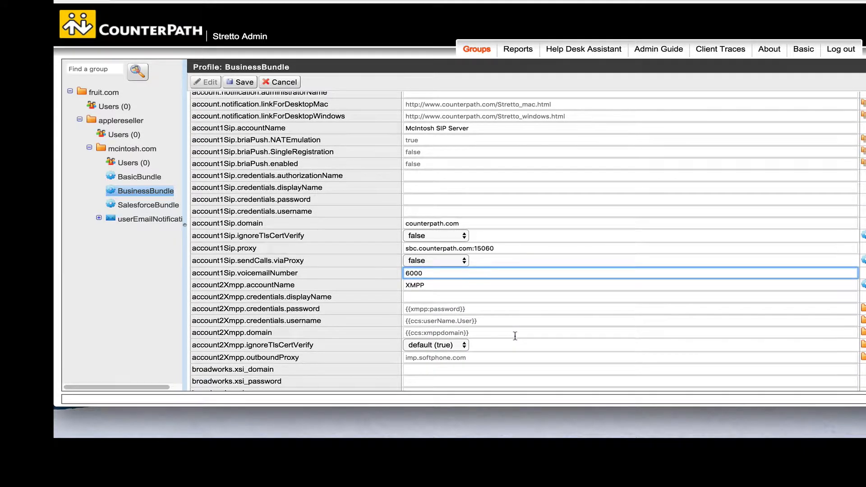
scroll(515, 337, "down", 7)
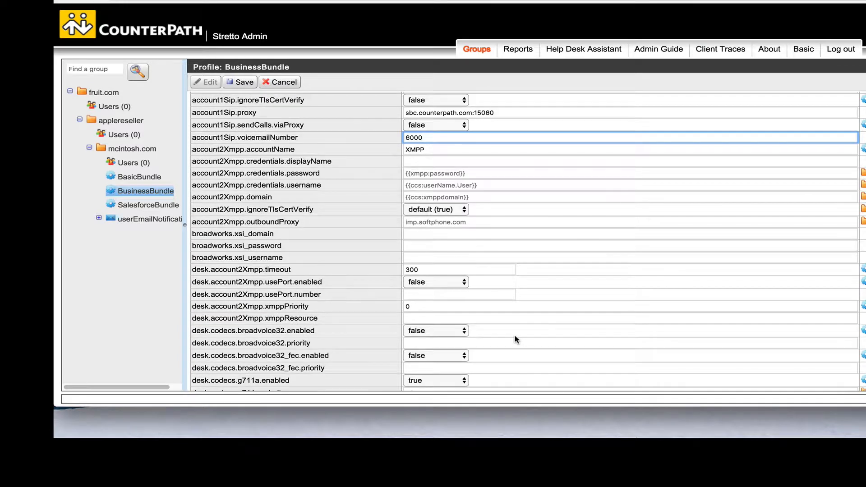
scroll(514, 335, "down", 20)
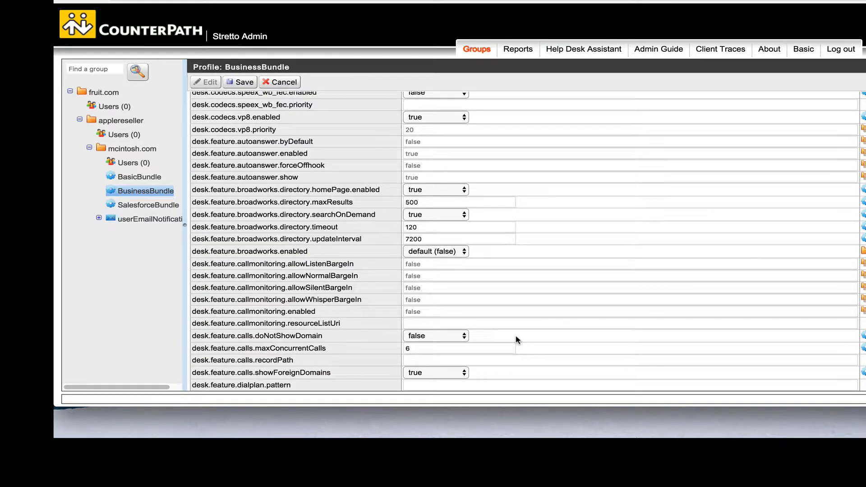
scroll(365, 194, "down", 12)
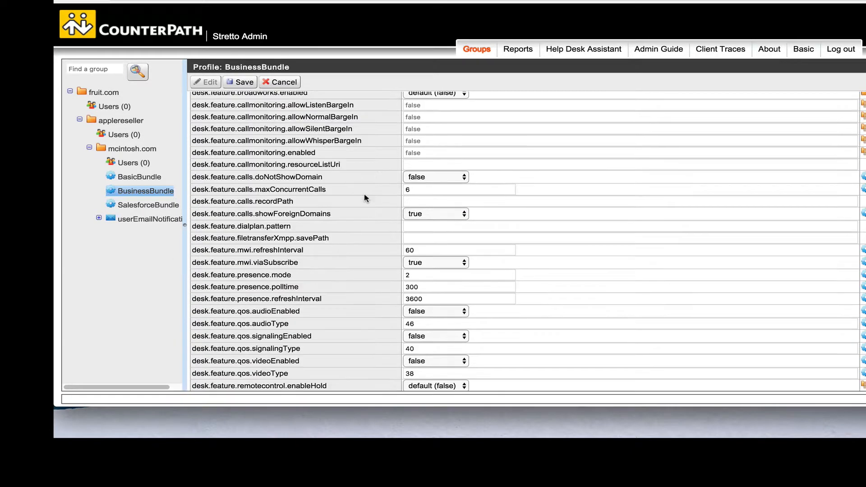
scroll(367, 199, "down", 20)
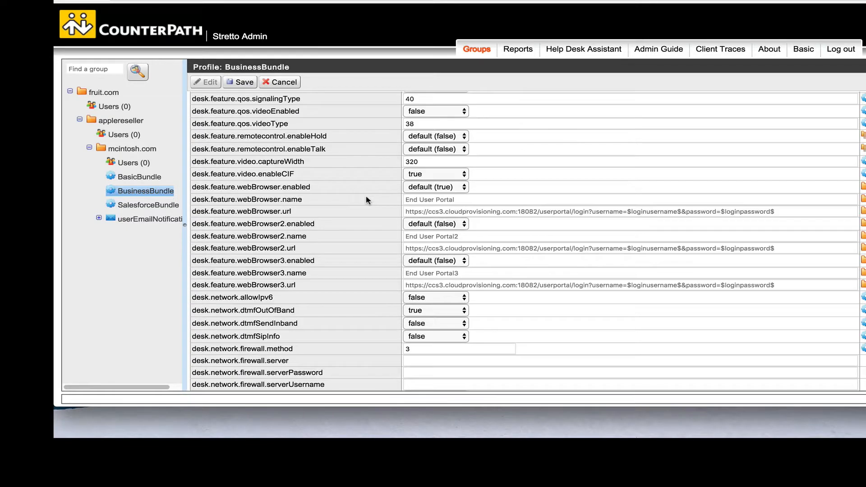
scroll(369, 201, "down", 20)
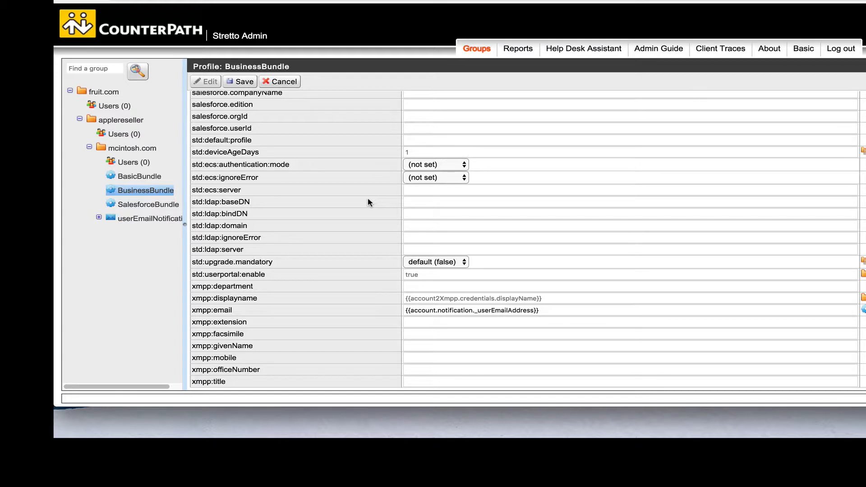
left_click(244, 81)
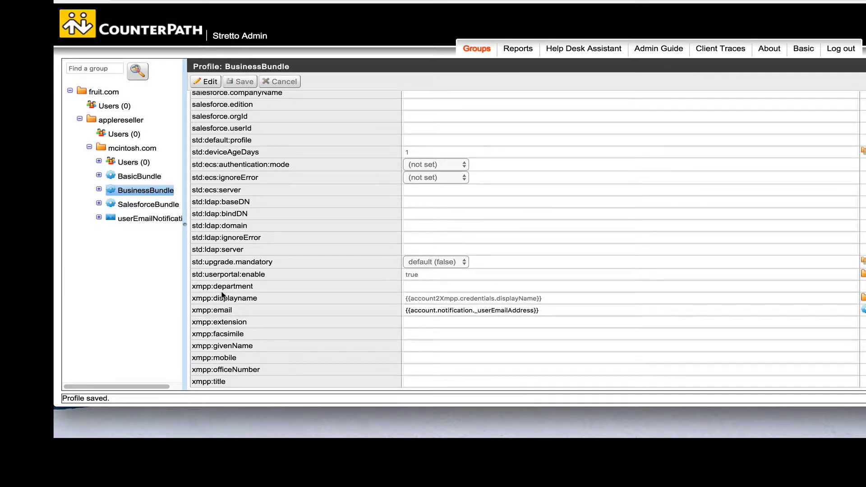
left_click(128, 162)
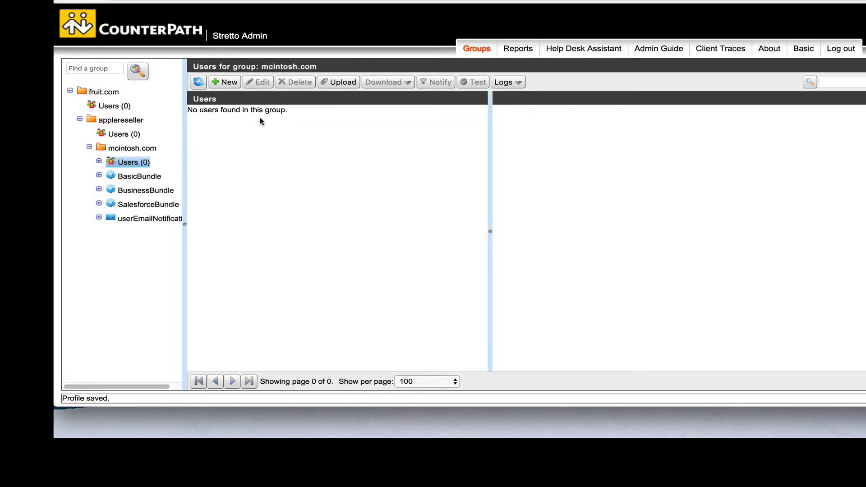
Create a new mcintosh.com user, entering its username, provisioning password and e-mail address.
left_click(228, 84)
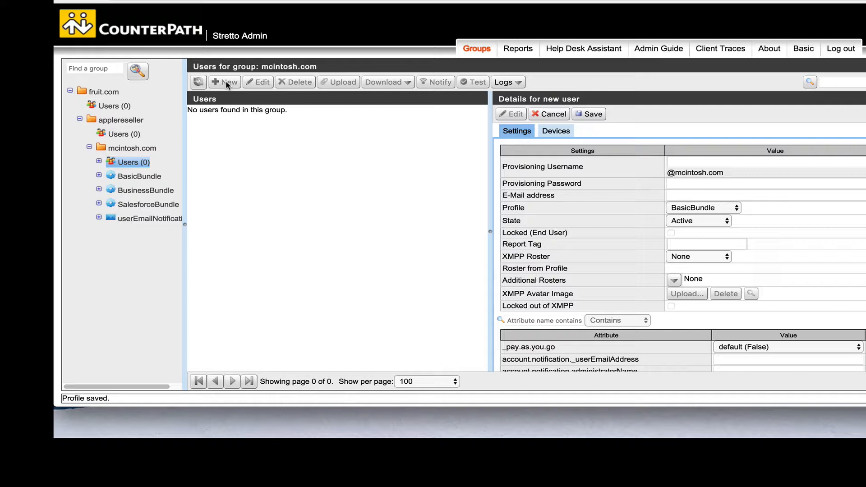
left_click(683, 161)
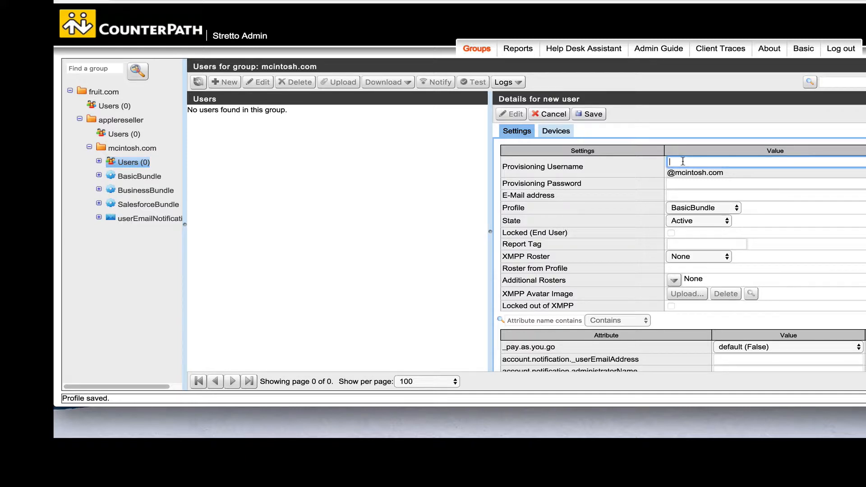
type("bruce")
left_click(676, 184)
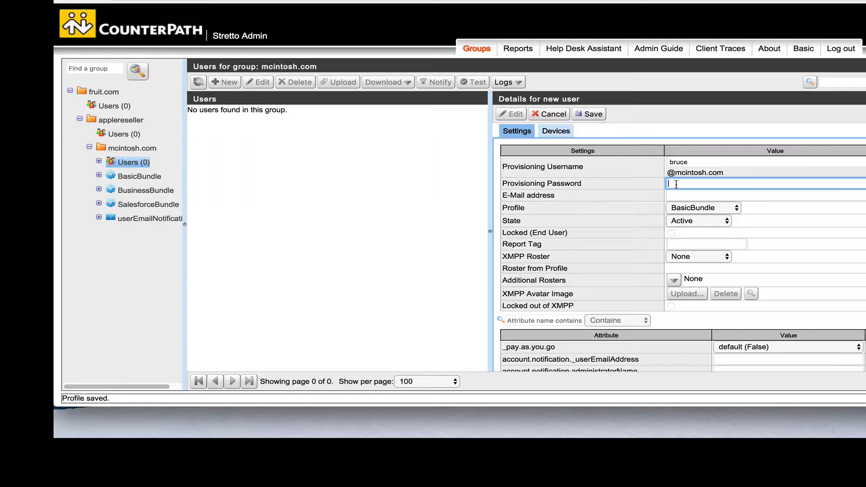
type("1234")
left_click(683, 197)
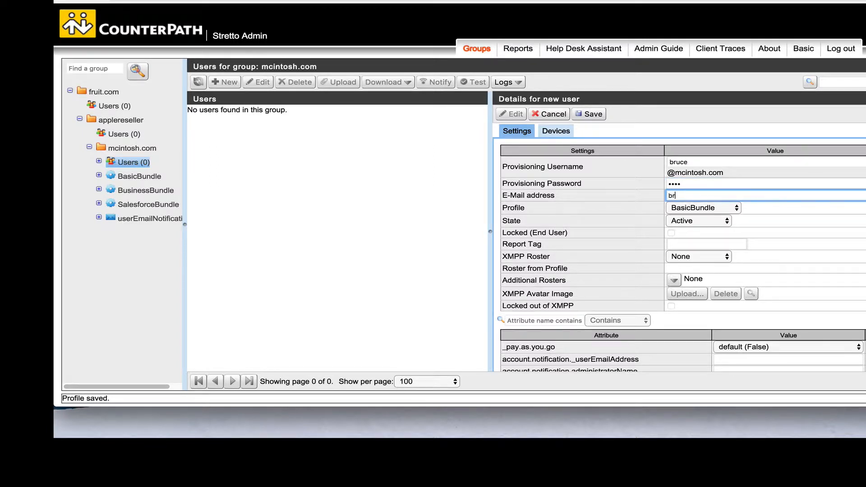
Assign the user the BusinessBundle profile and IM Roster as the XMPP roster.
left_click(737, 208)
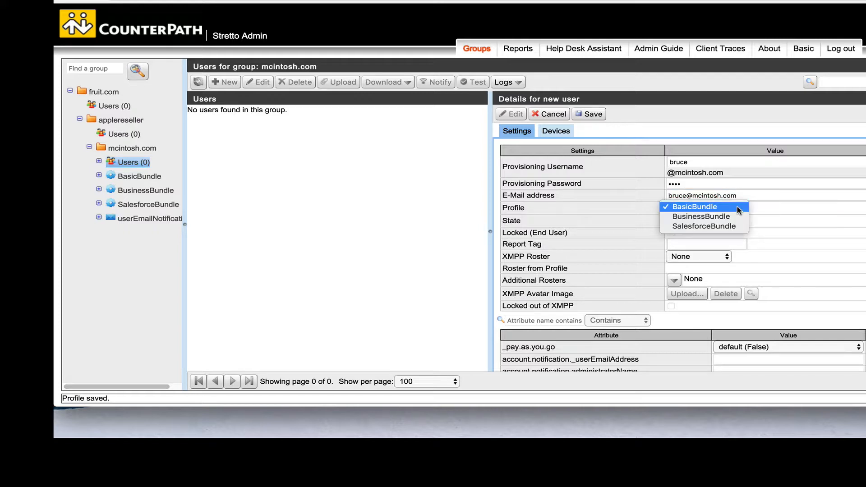
left_click(734, 215)
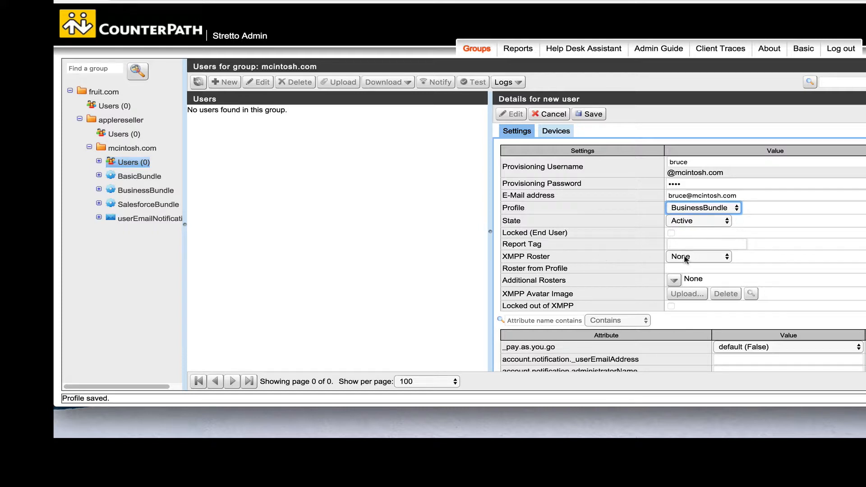
left_click(727, 257)
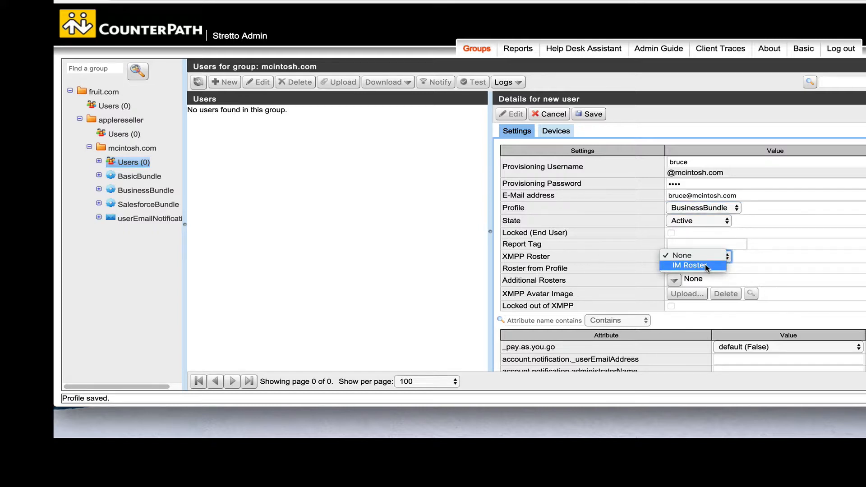
left_click(707, 267)
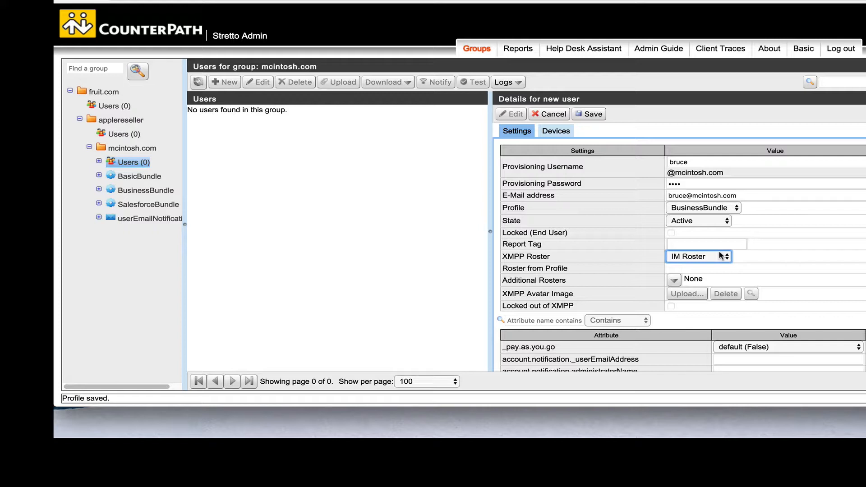
Fill in the account1Sip authorization name, display name, pasted password and SIP username.
scroll(625, 297, "down", 5)
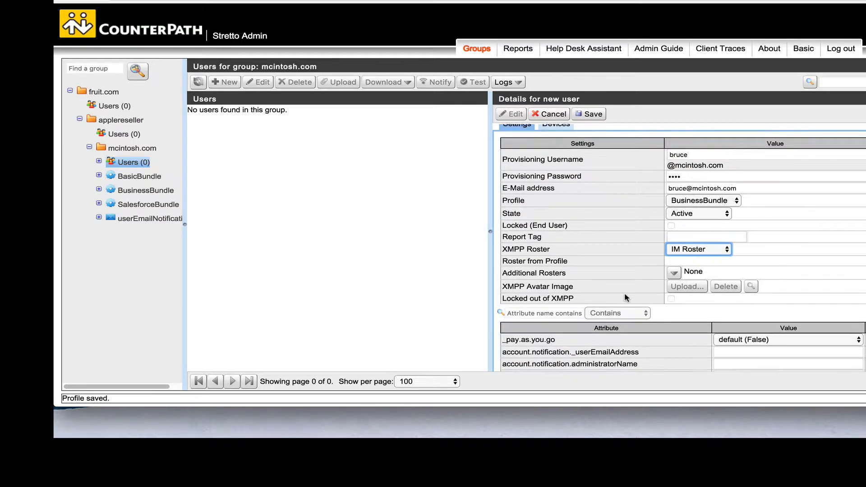
scroll(625, 295, "down", 3)
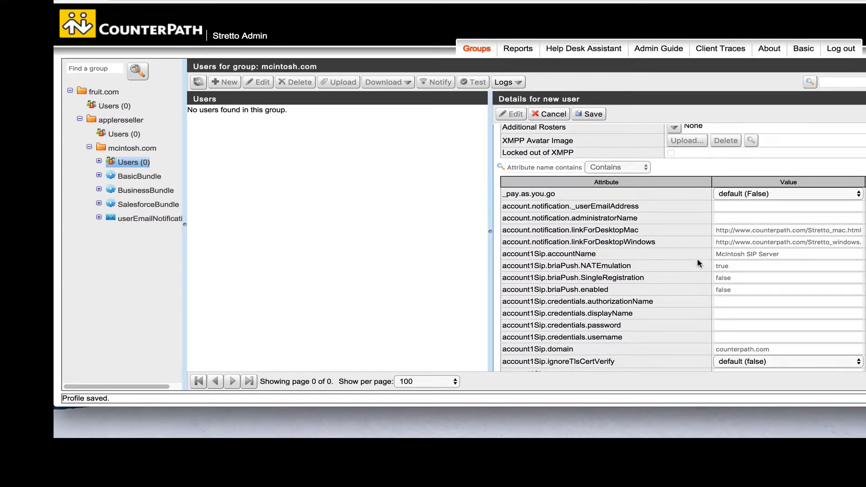
scroll(689, 241, "down", 1)
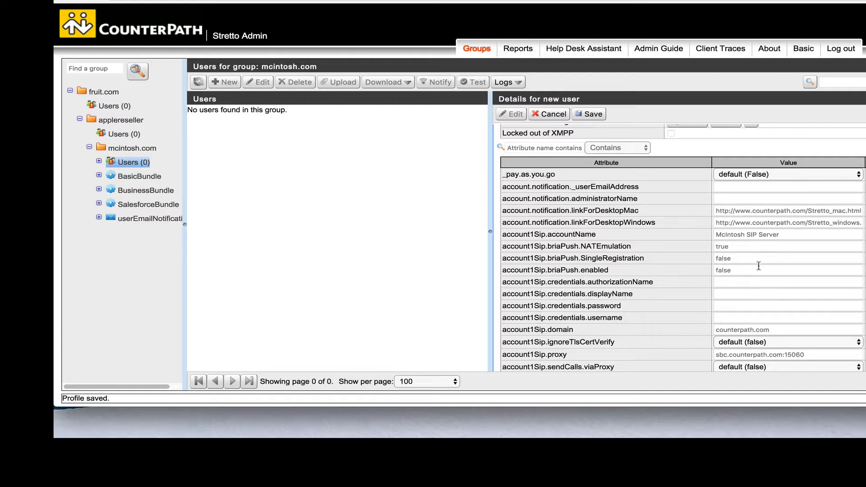
left_click(723, 281)
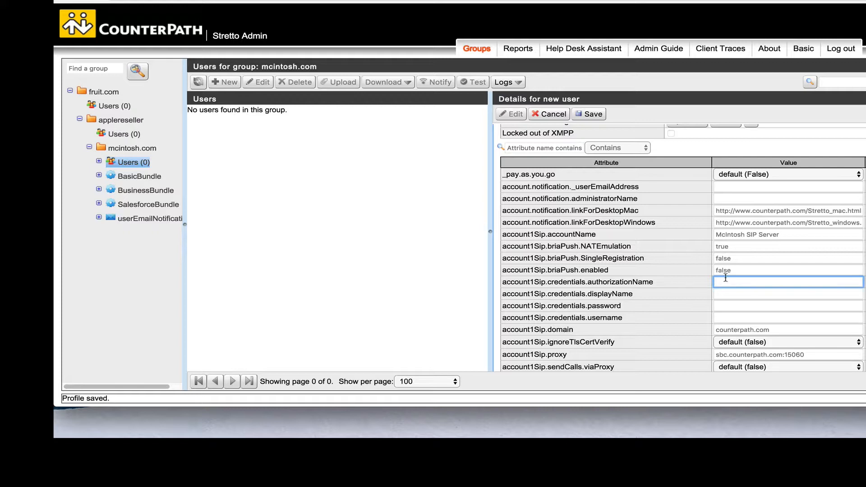
type("2250")
left_click(736, 297)
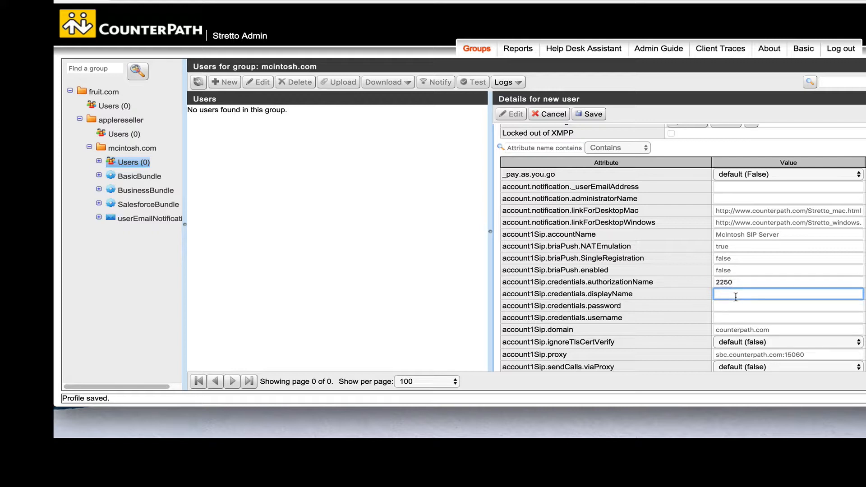
type("Bruce")
left_click(716, 306)
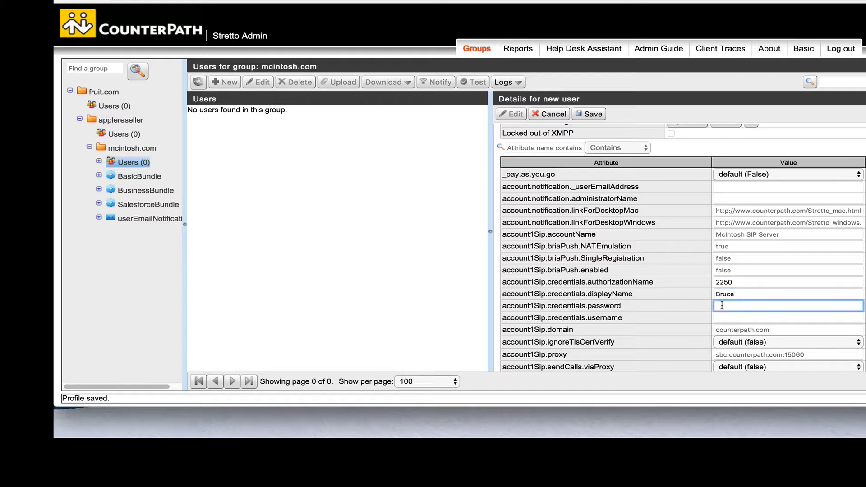
right_click(723, 305)
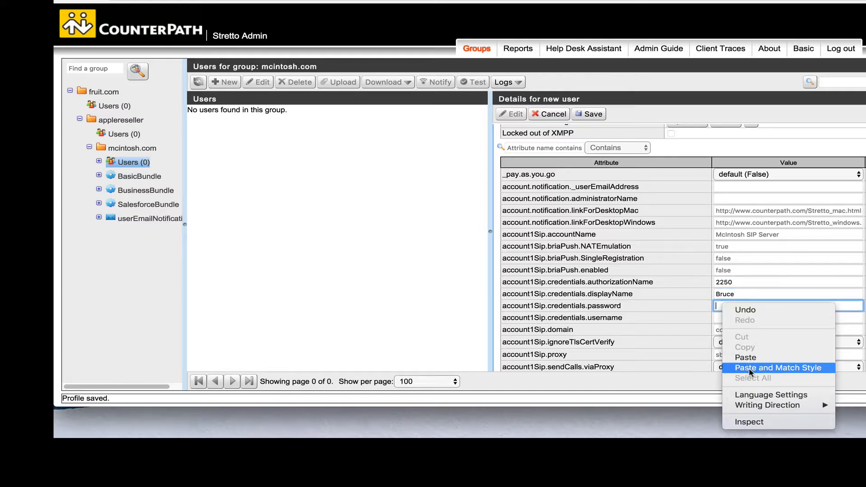
left_click(750, 371)
left_click(727, 318)
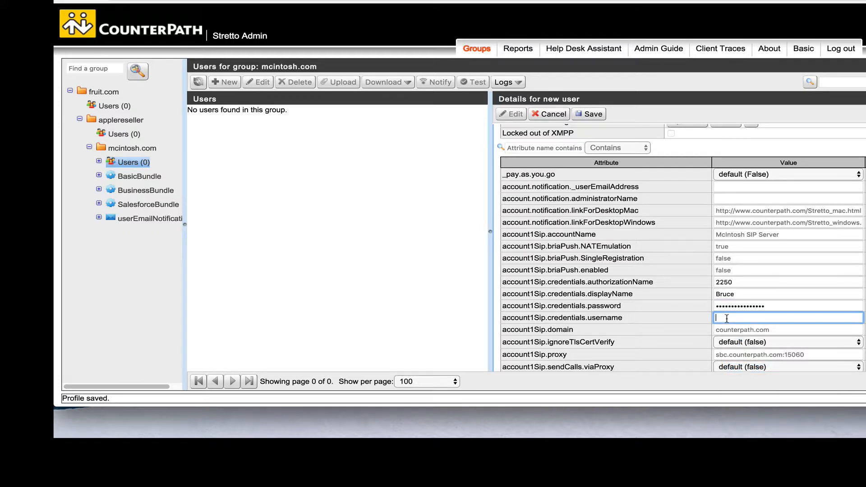
type("2250")
Enter the user's XMPP given name, mobile and office phone numbers, then save the user.
scroll(770, 309, "down", 2)
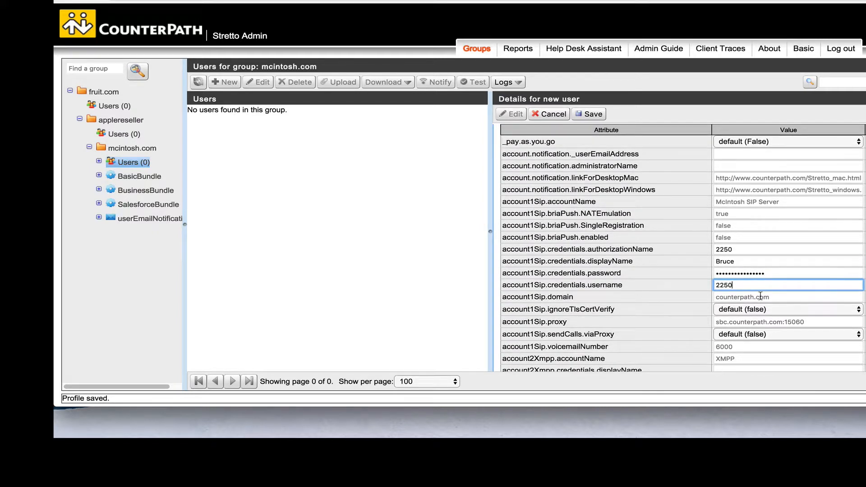
scroll(768, 323, "down", 2)
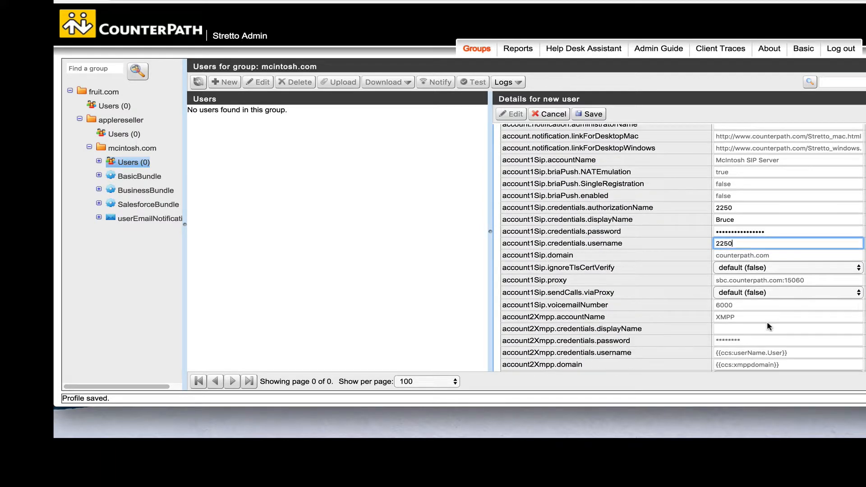
scroll(768, 325, "down", 4)
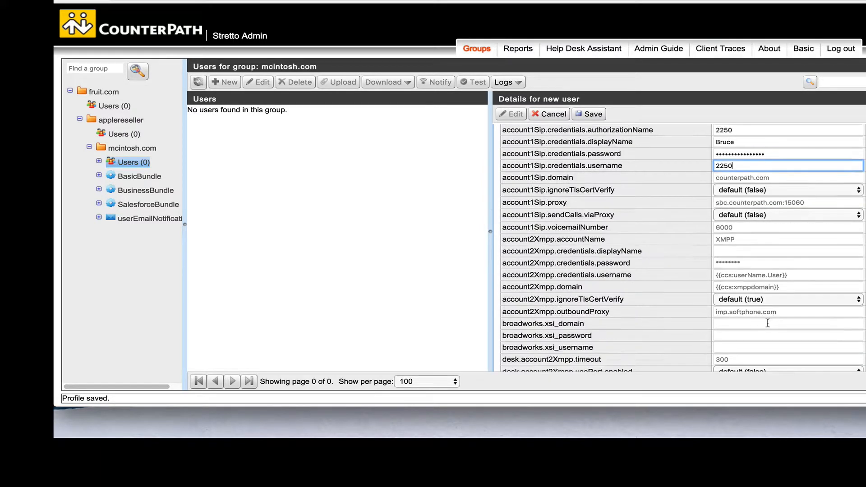
scroll(768, 323, "down", 20)
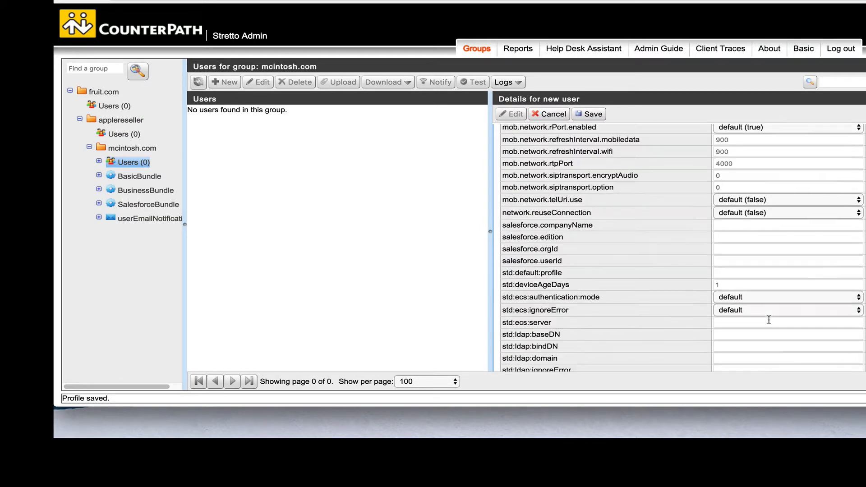
scroll(769, 321, "down", 7)
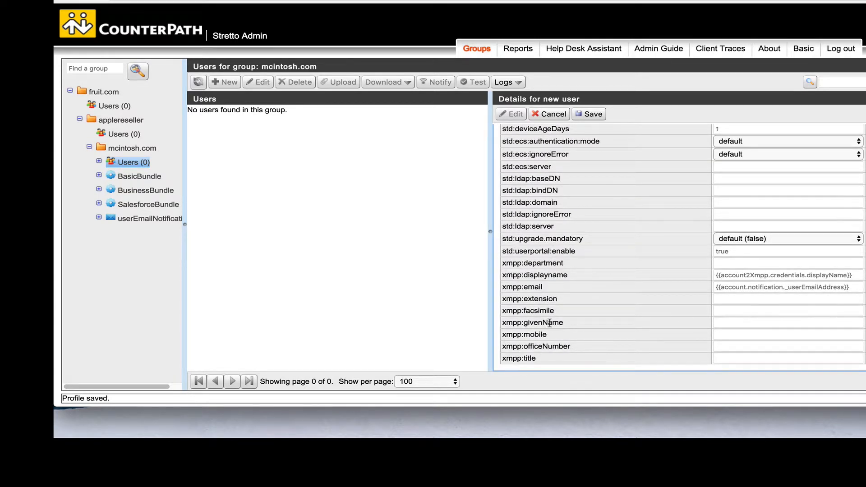
left_click(736, 323)
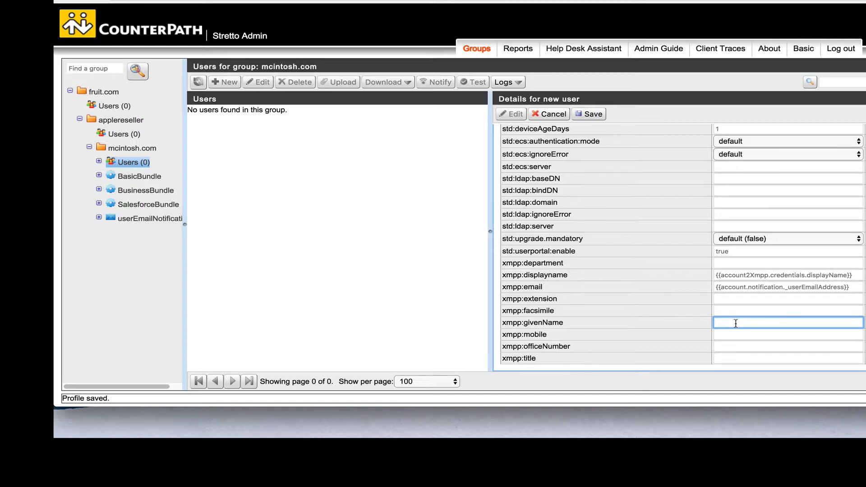
type("Bruce")
left_click(731, 336)
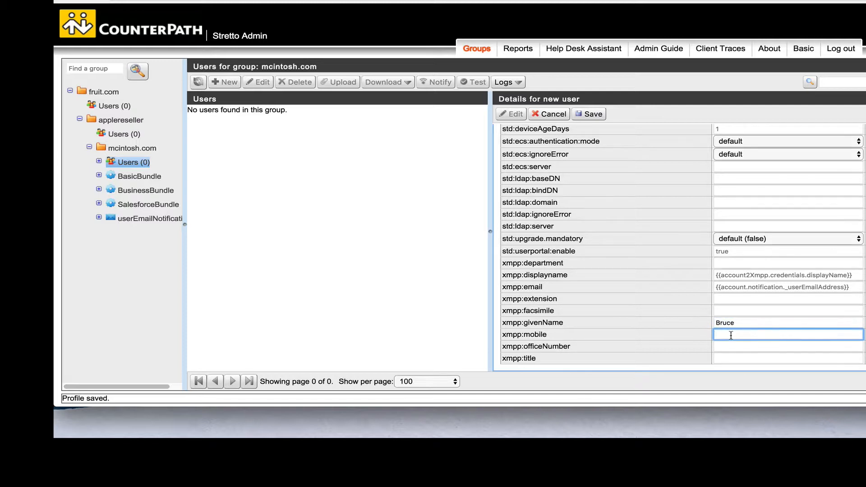
left_click(729, 348)
type("613 ")
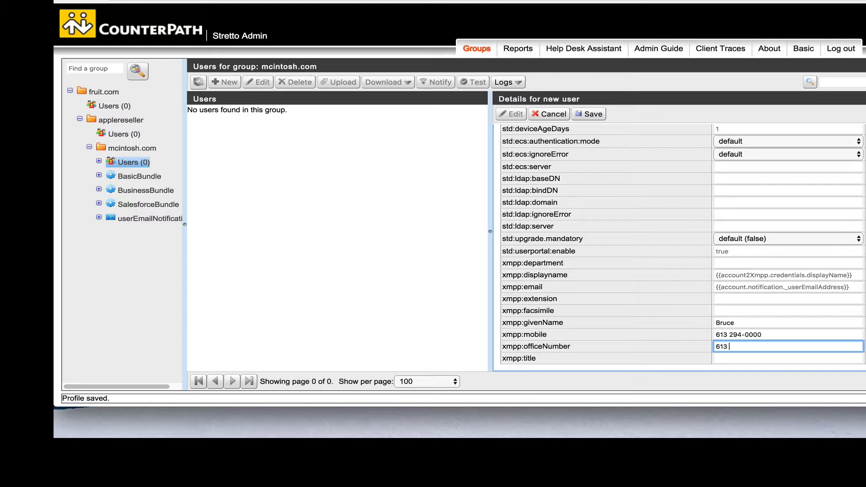
type("123-0000")
left_click(588, 114)
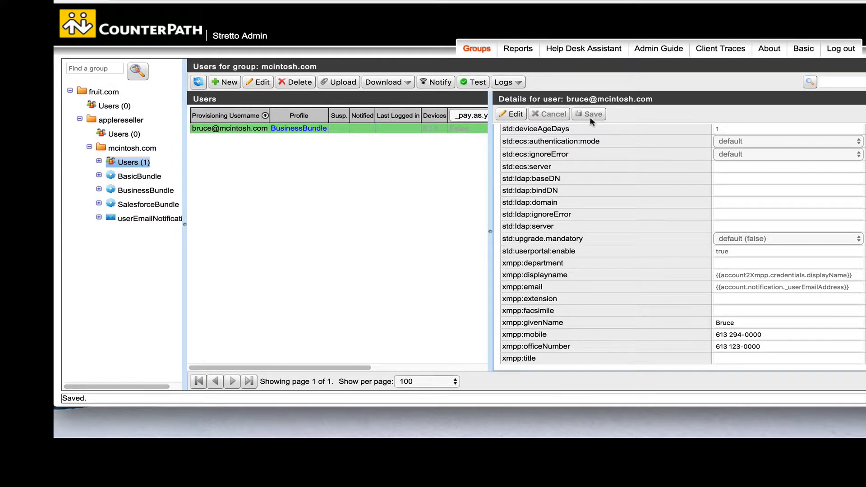
scroll(587, 180, "up", 15)
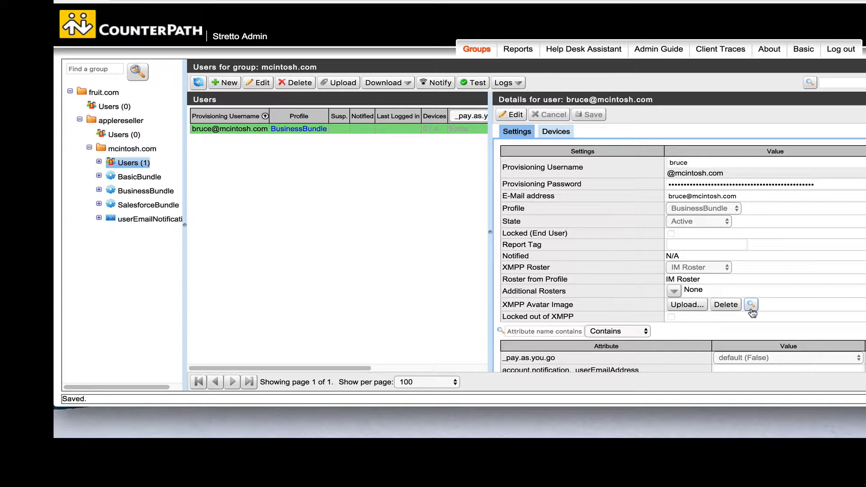
Upload drowzee 2.jpeg as the user's XMPP avatar image, then minimize the admin browser.
left_click(686, 305)
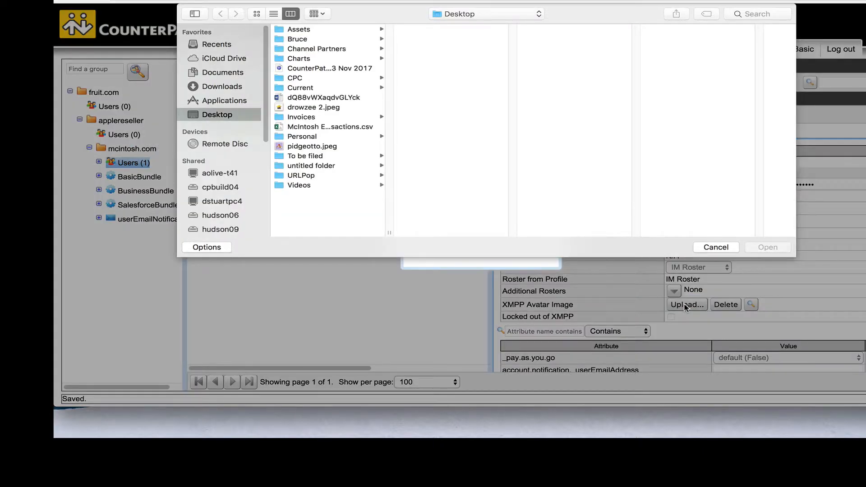
left_click(304, 108)
left_click(767, 249)
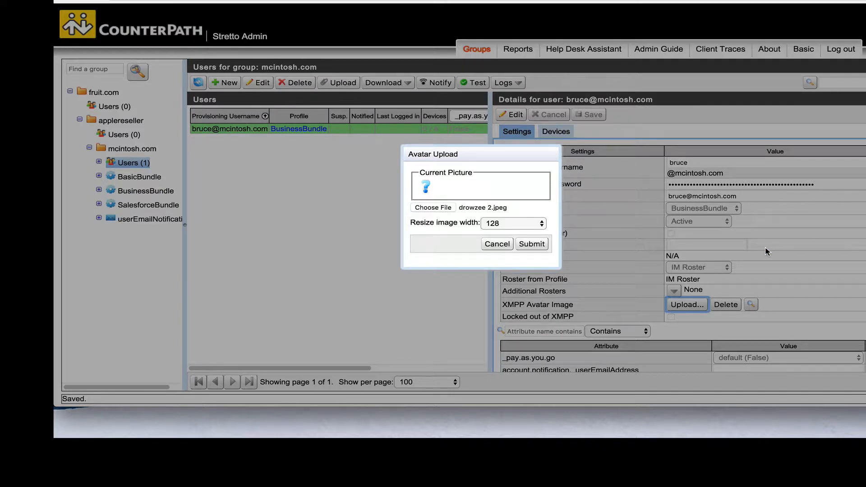
left_click(533, 245)
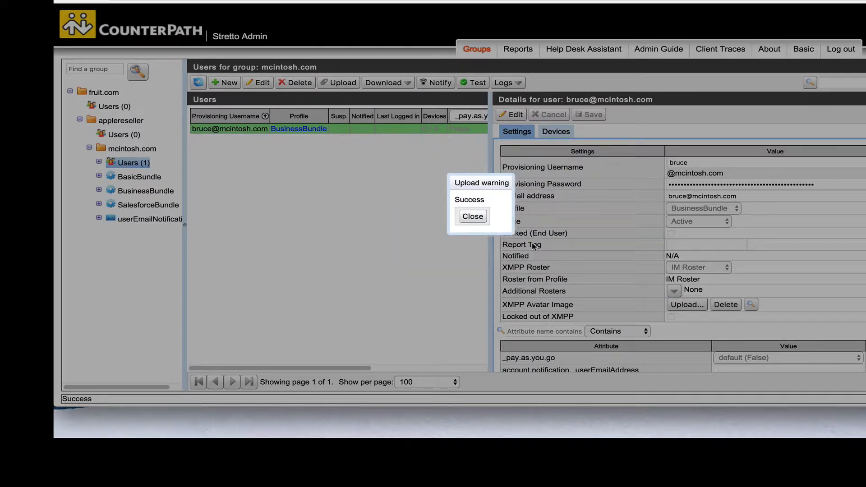
left_click(472, 217)
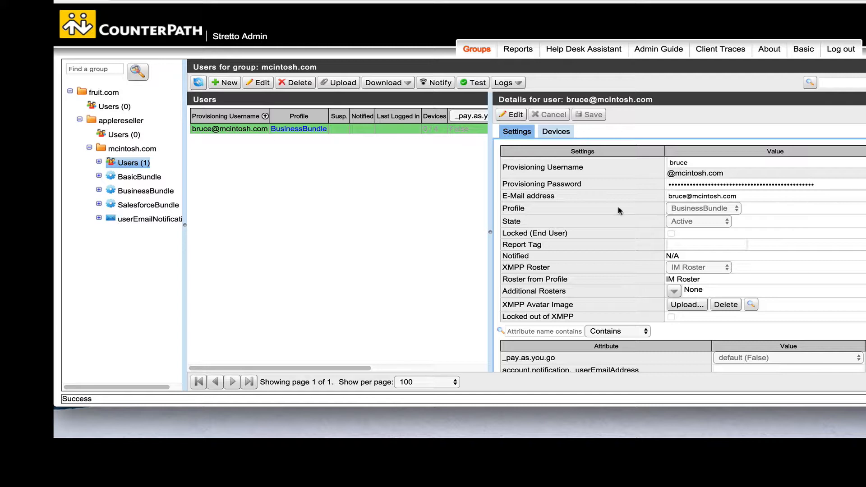
key("super+m")
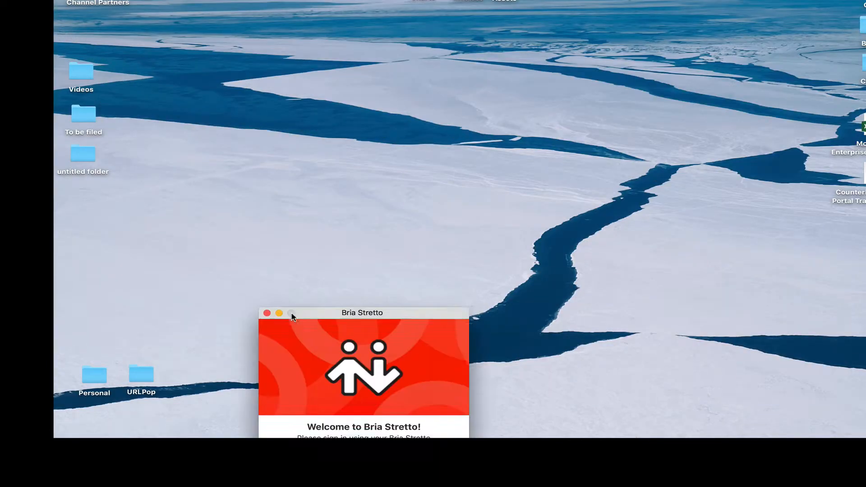
Sign in to Bria Stretto with the new user's e-mail address and password.
left_click(336, 176)
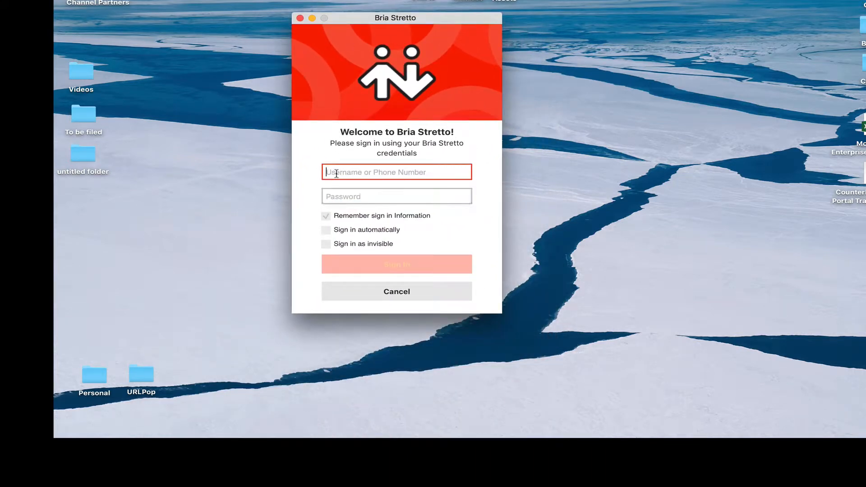
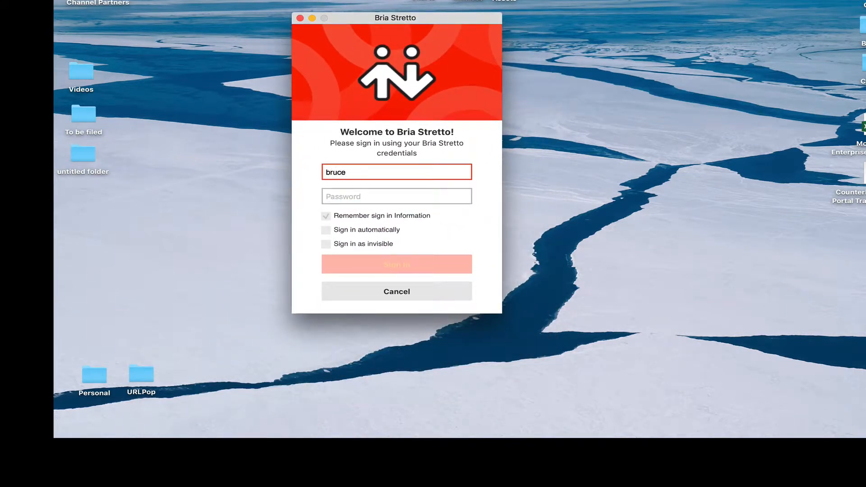
left_click(330, 194)
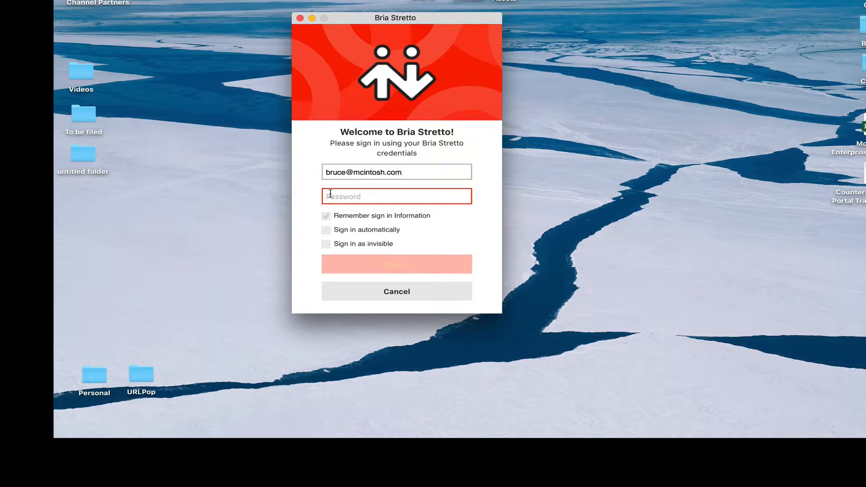
type("****")
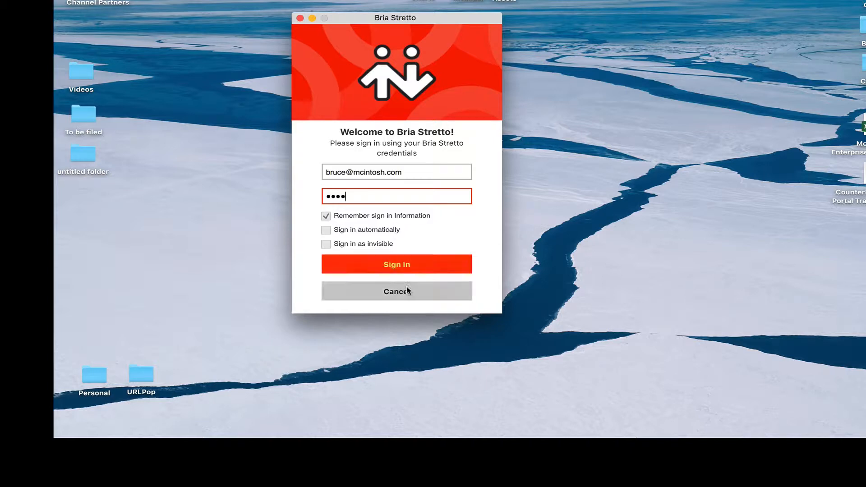
left_click(401, 265)
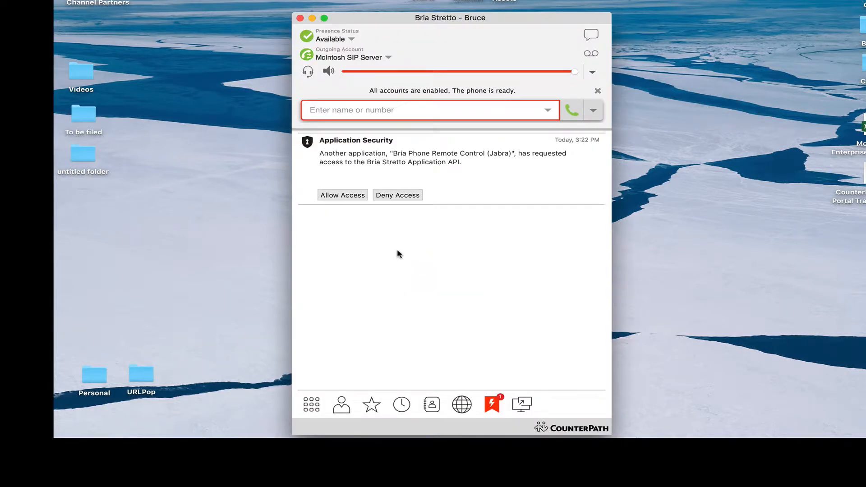
Reposition the Bria window, browse its DialPad, Screen Share and Contacts tabs, then minimize it.
left_click_drag(359, 14, 322, 0)
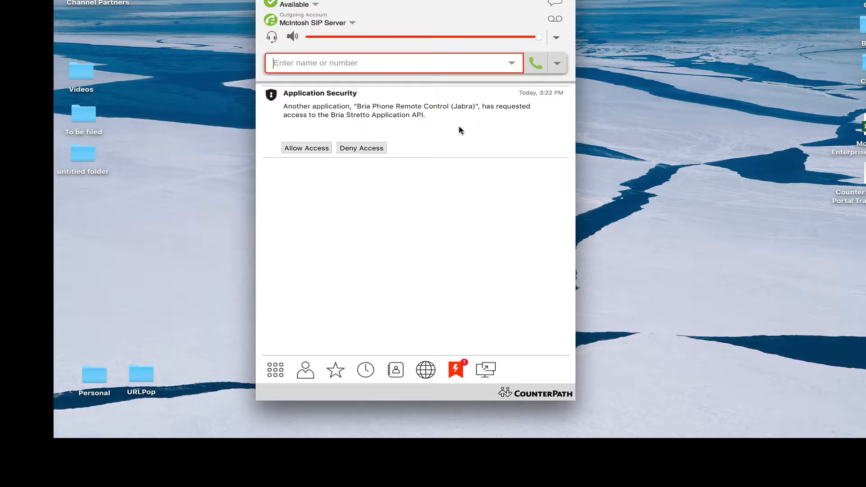
left_click(278, 370)
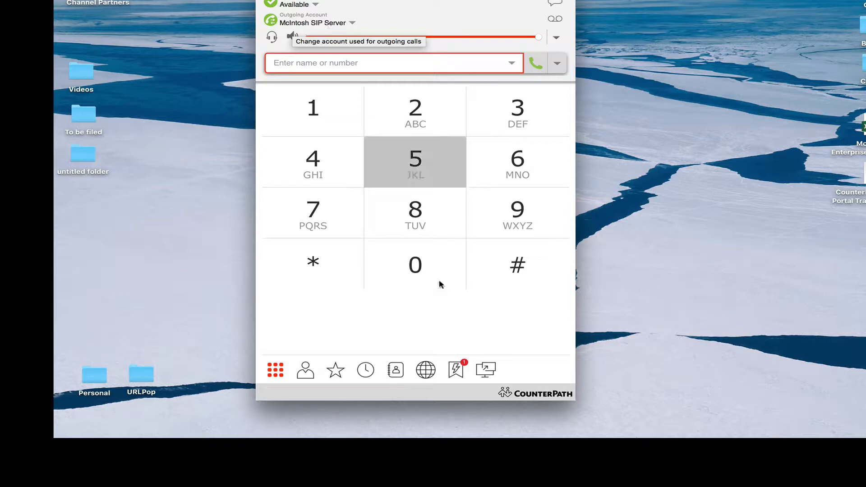
left_click(490, 370)
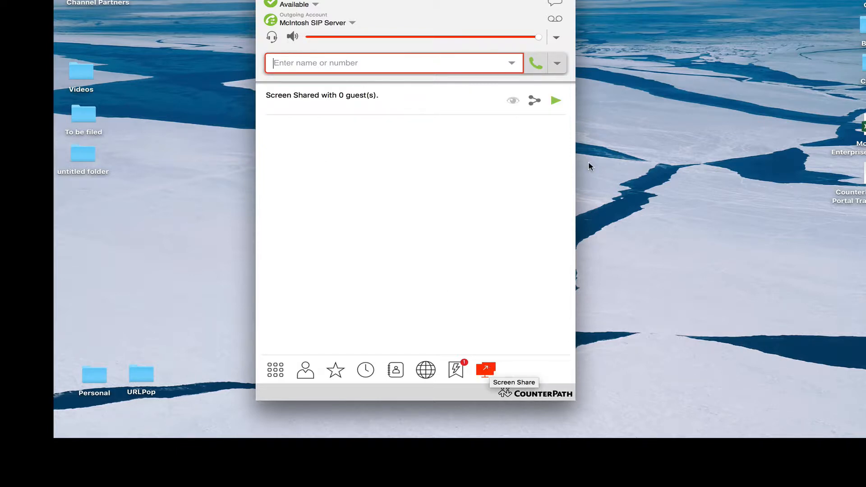
left_click(556, 100)
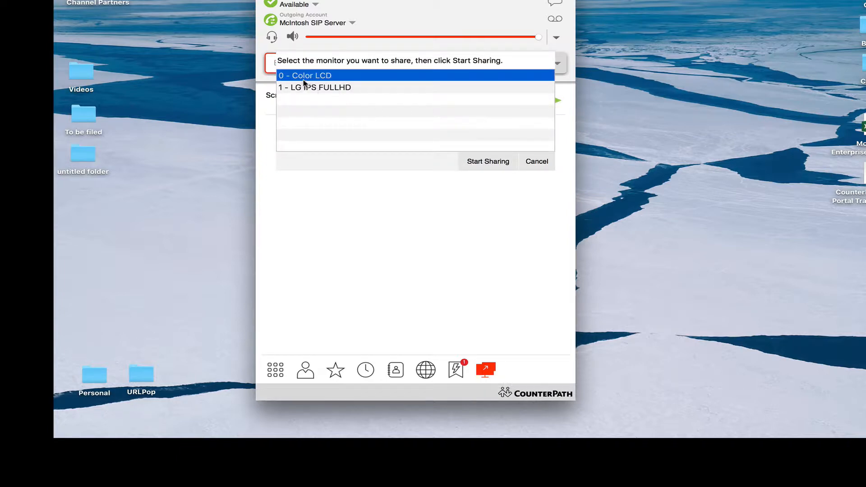
left_click(538, 162)
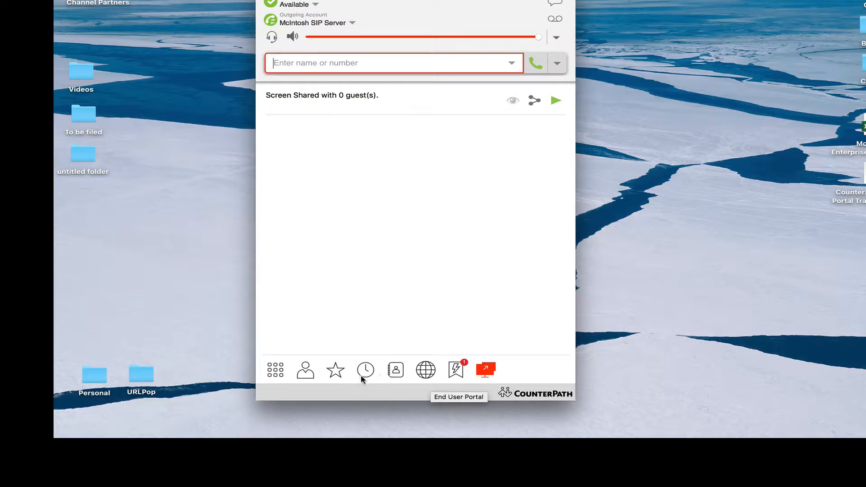
left_click(310, 374)
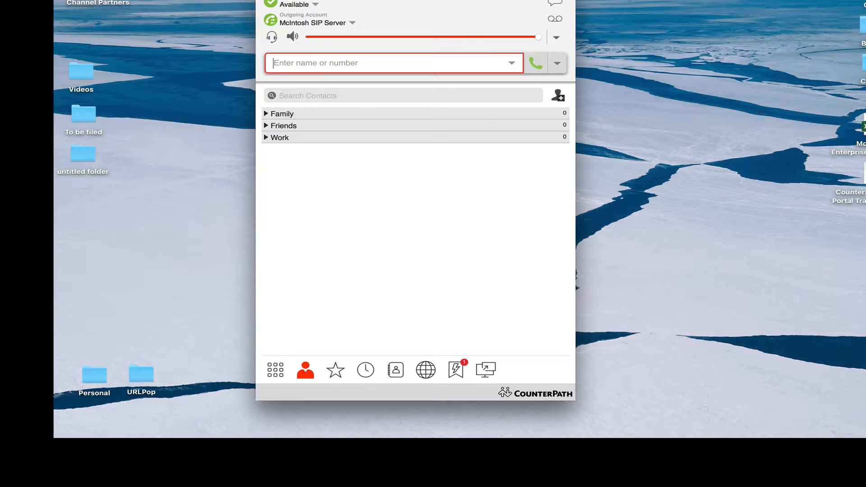
key("super+m")
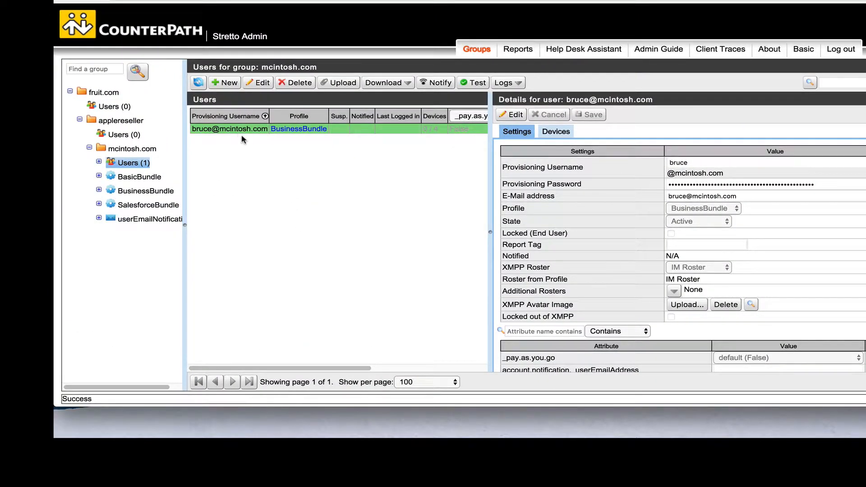
Download all mcintosh.com users as the CSV file 'mcintosh.com users' on the Desktop.
right_click(128, 165)
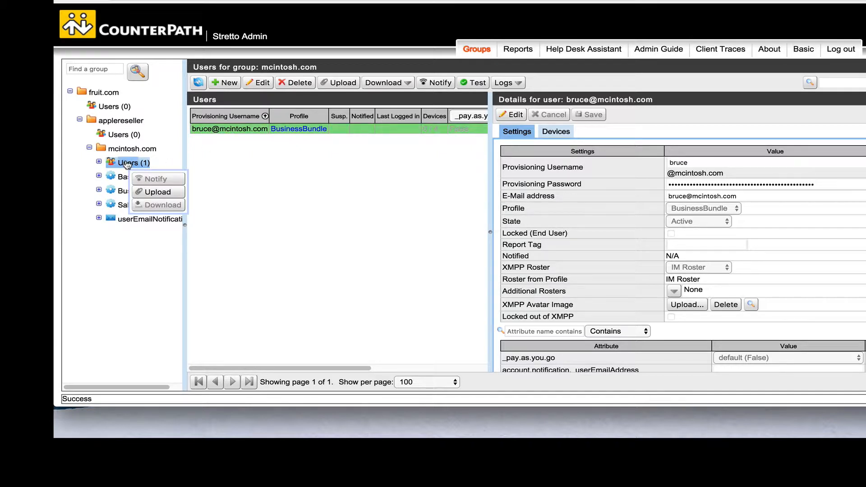
left_click(318, 217)
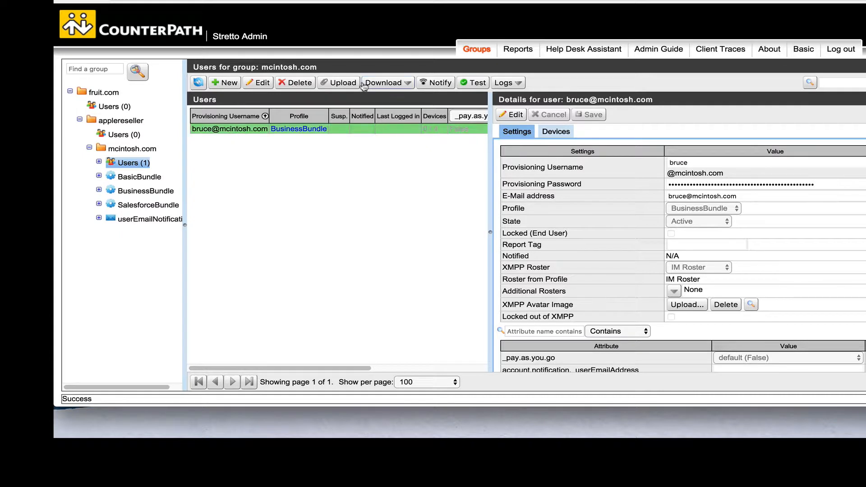
left_click(392, 84)
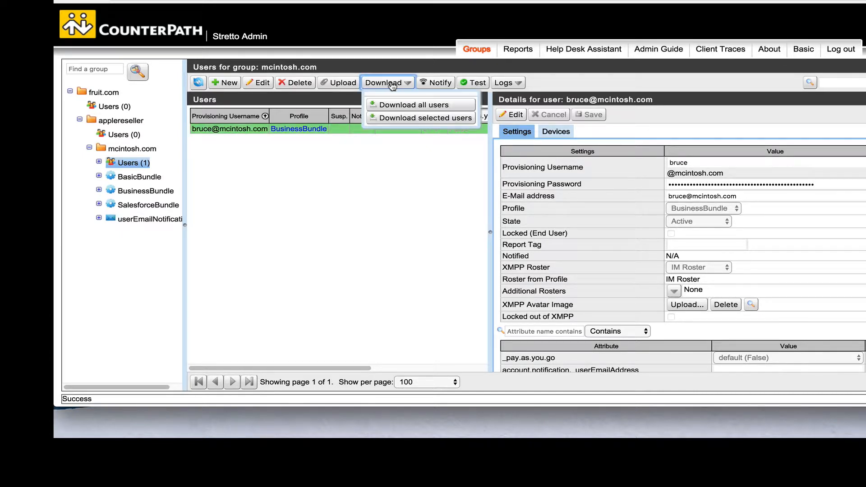
left_click(392, 105)
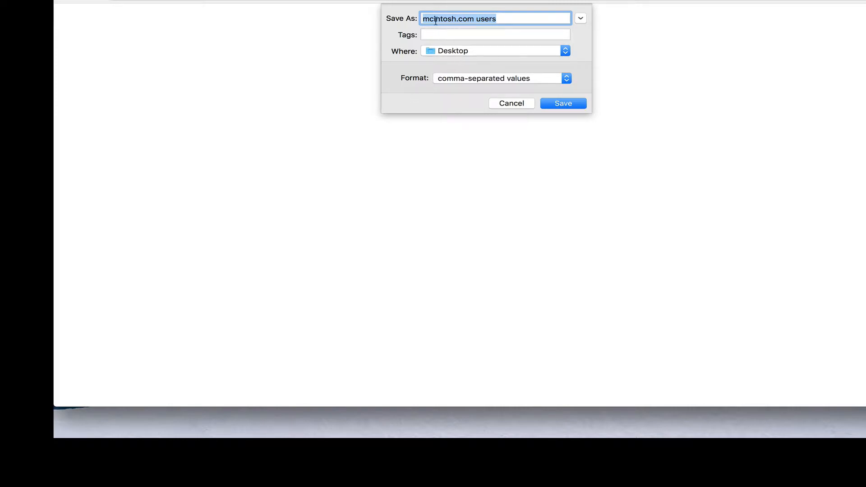
left_click(571, 104)
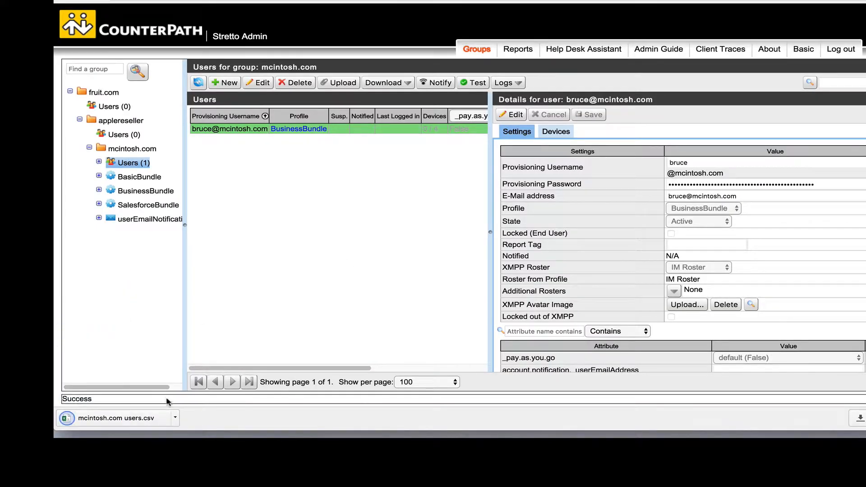
Open the downloaded users CSV in Excel and copy row 2's user data into row 3.
left_click(92, 423)
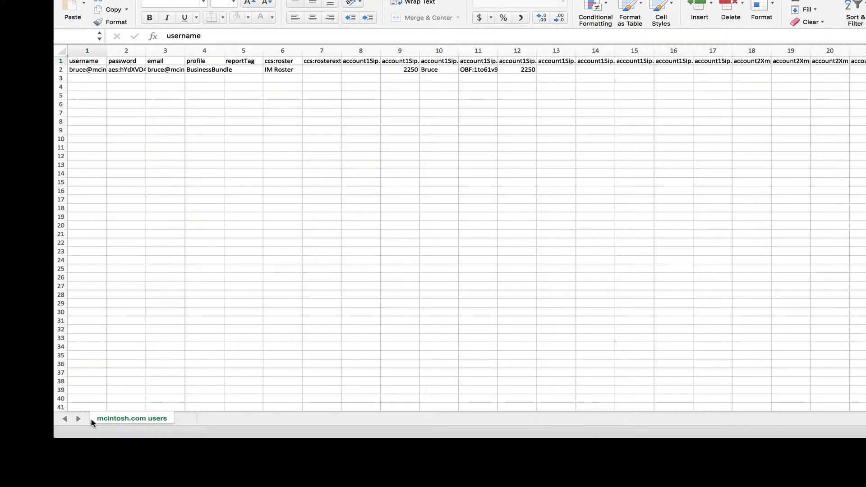
left_click(96, 50)
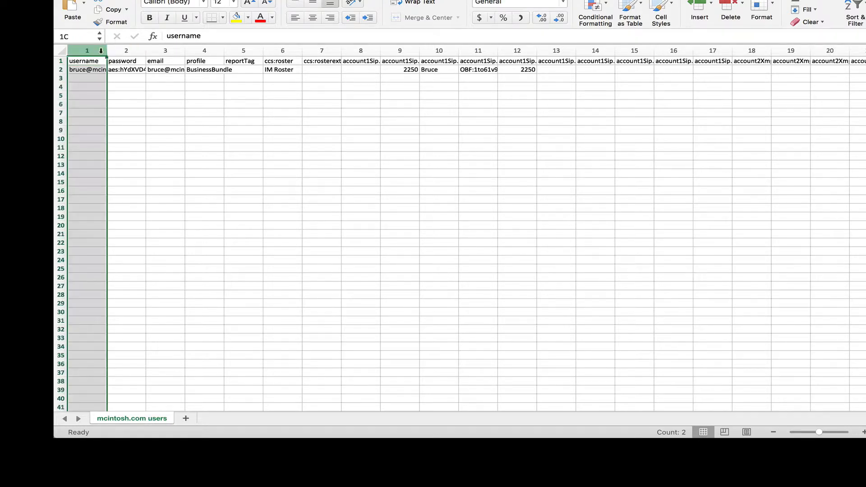
left_click(59, 69)
right_click(59, 69)
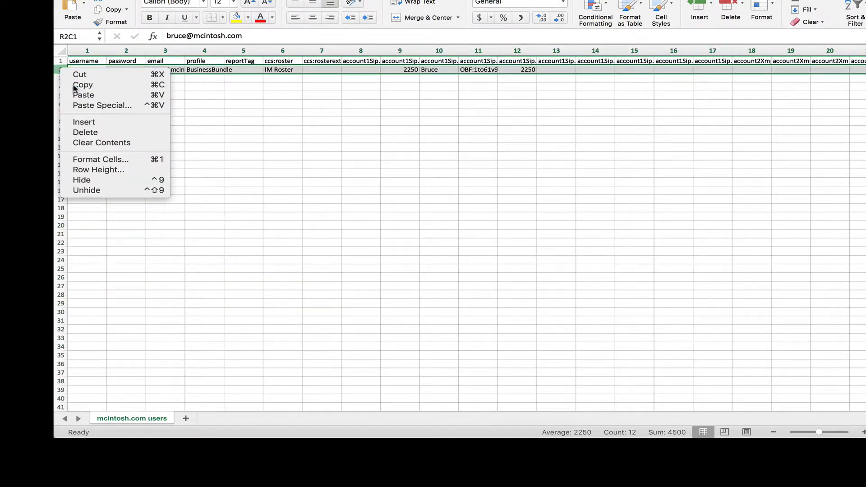
left_click(75, 85)
left_click(61, 78)
right_click(60, 78)
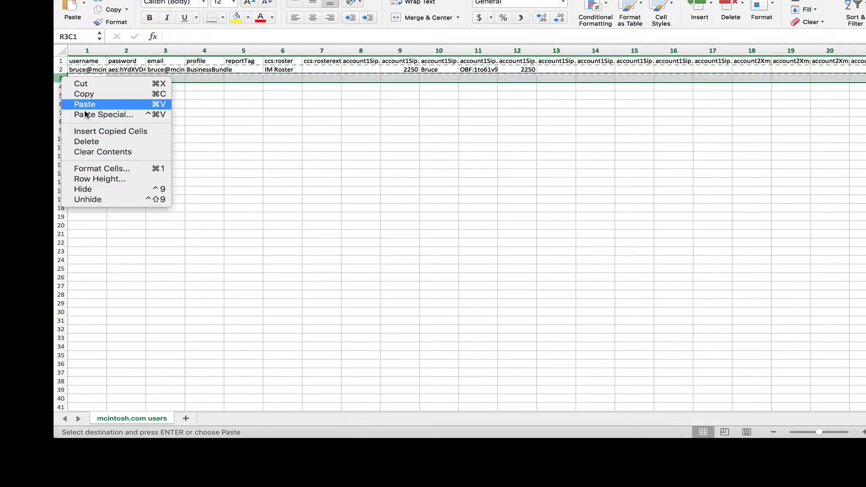
left_click(91, 131)
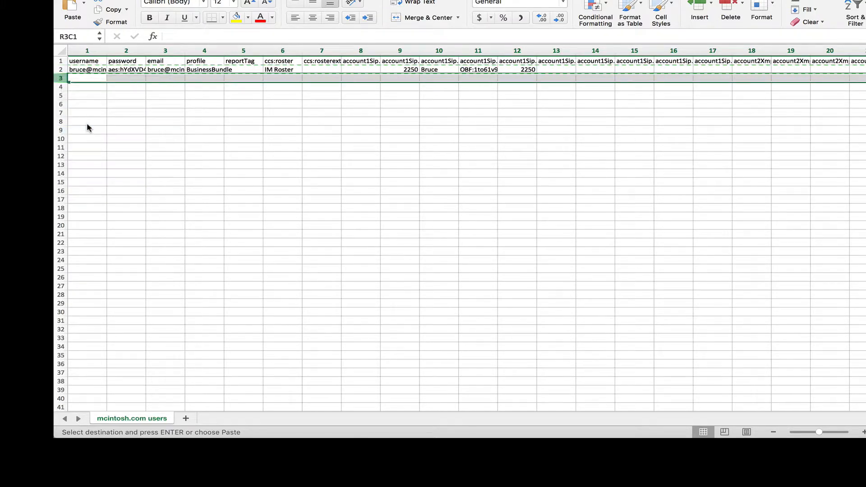
Copy row 3 and insert the copied cells as a new row 4.
right_click(59, 80)
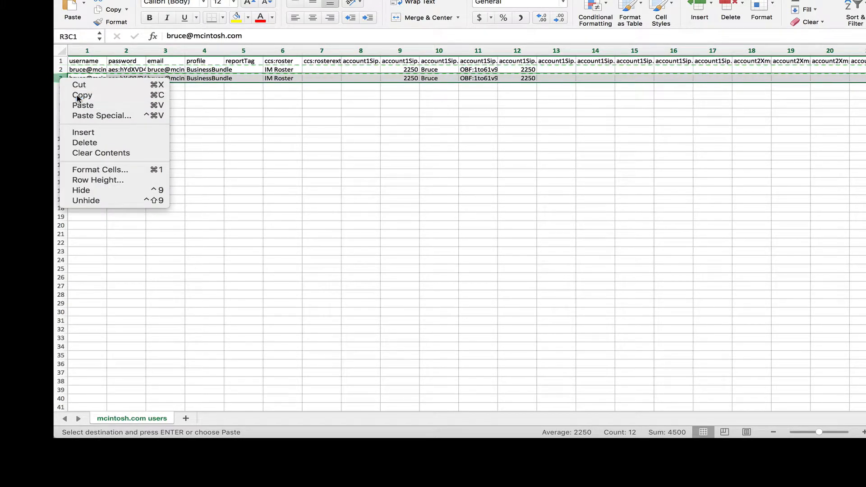
left_click(77, 98)
left_click(60, 86)
right_click(60, 87)
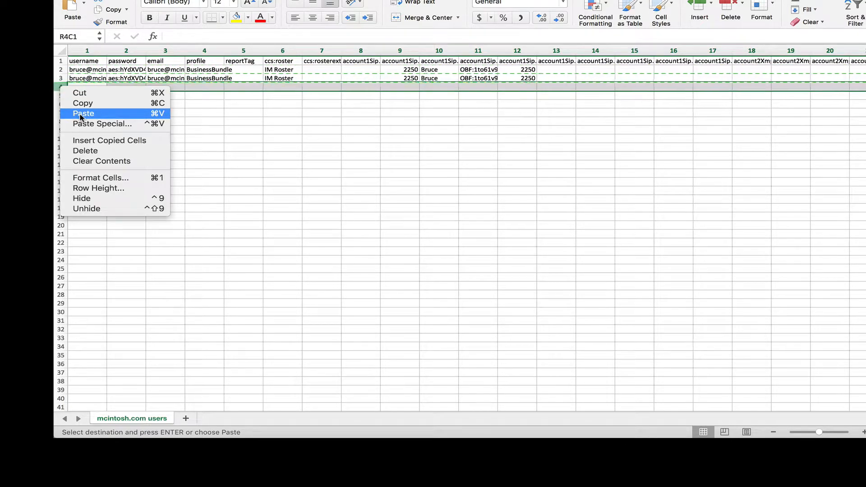
left_click(92, 141)
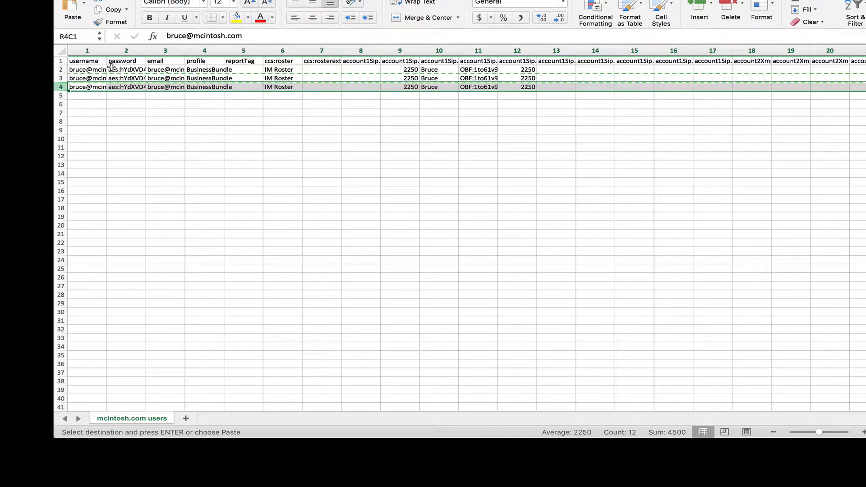
Widen columns 1 and 2 so full e-mail addresses and passwords are visible.
left_click(97, 51)
left_click_drag(107, 50, 286, 49)
left_click(171, 51)
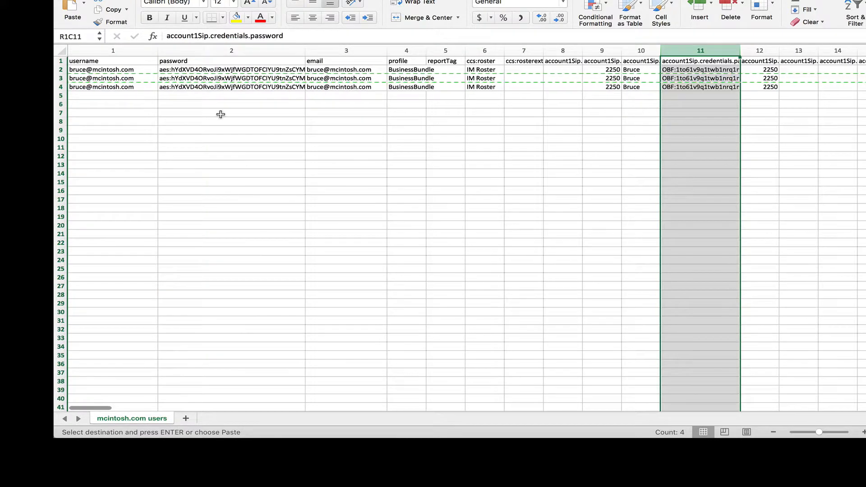
Replace the name part of row 3's username and e-mail with the new user's first name.
left_click(76, 79)
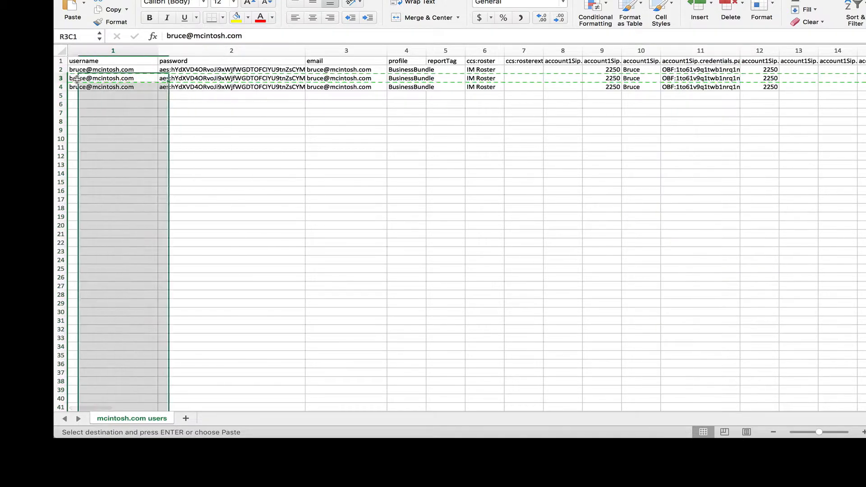
double_click(186, 36)
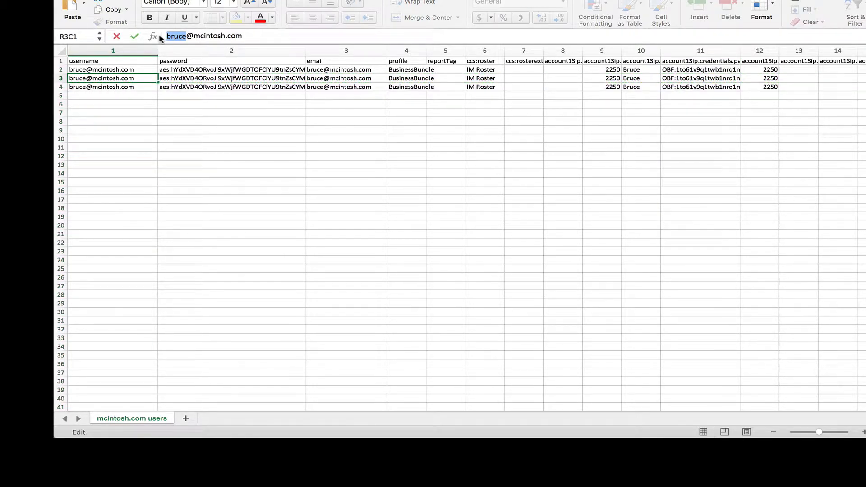
type("peter")
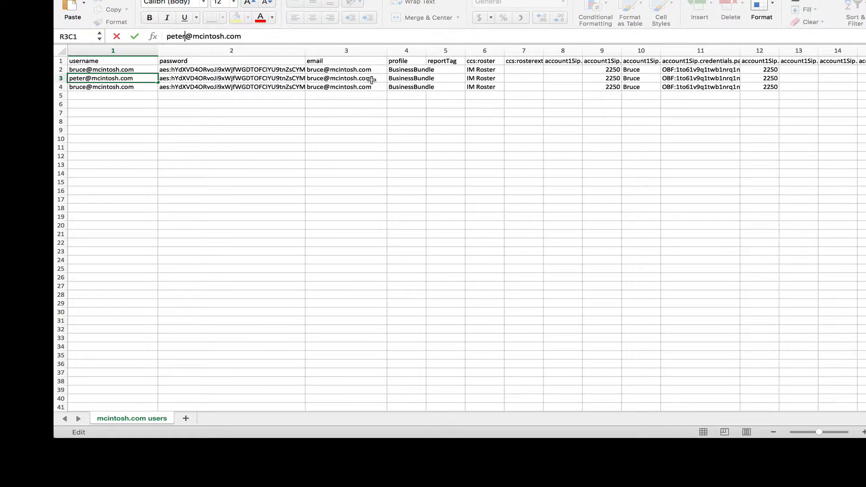
left_click(354, 79)
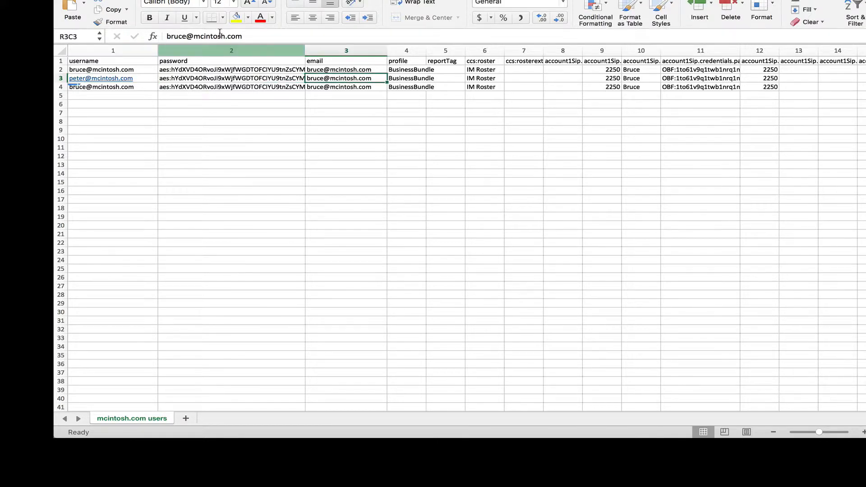
double_click(185, 36)
type("peter")
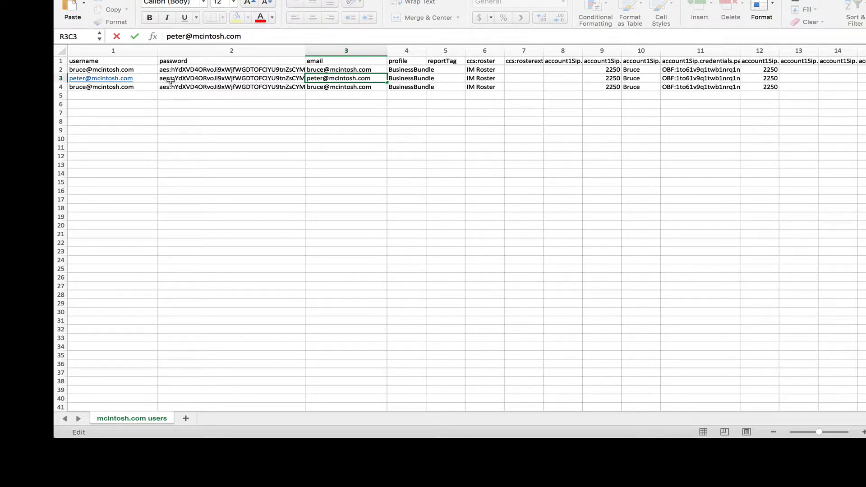
left_click(172, 80)
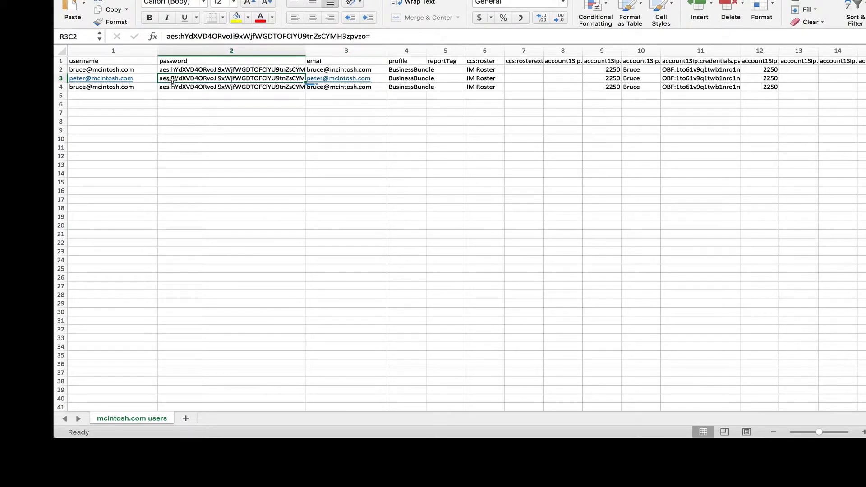
Enter a new plain-text password in the password cells of rows 3 and 4.
type("1234")
left_click(182, 89)
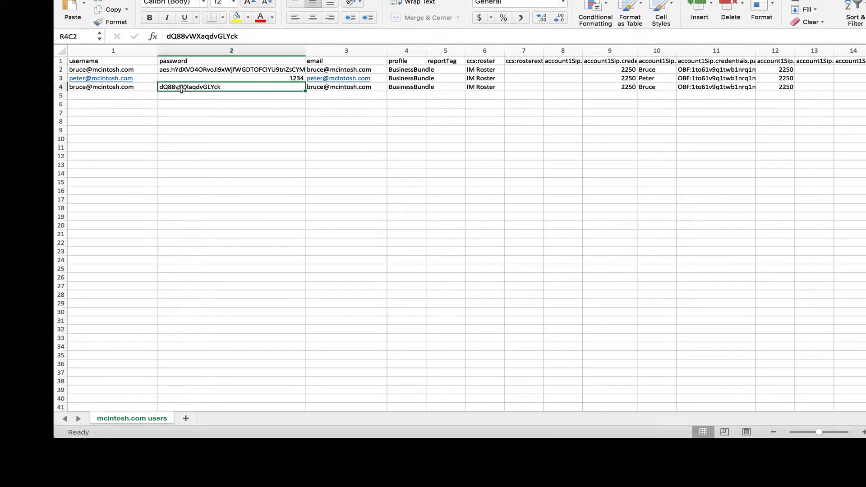
type("1234")
left_click(193, 104)
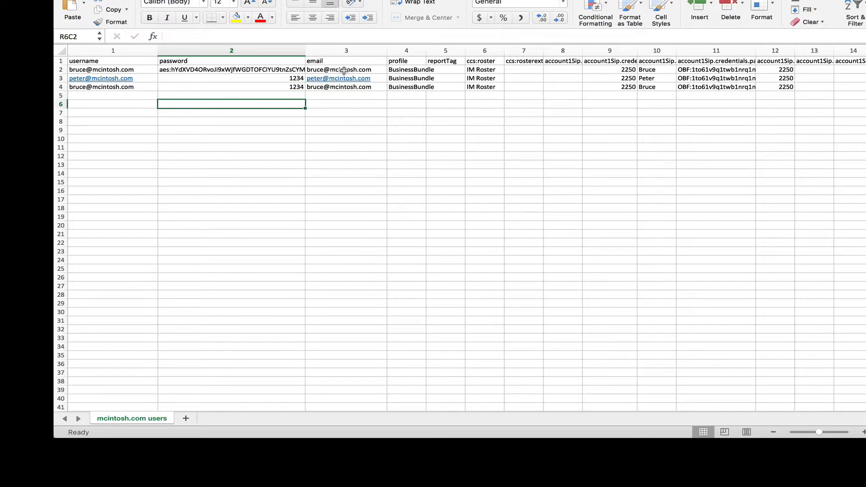
left_click(693, 78)
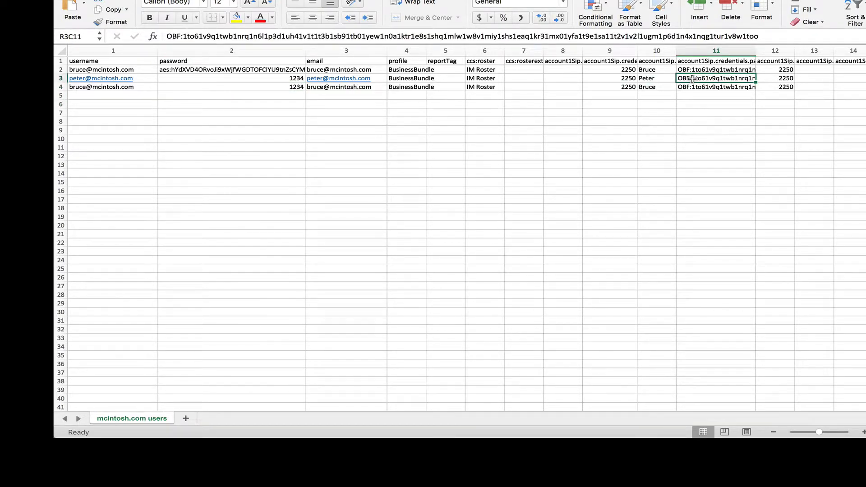
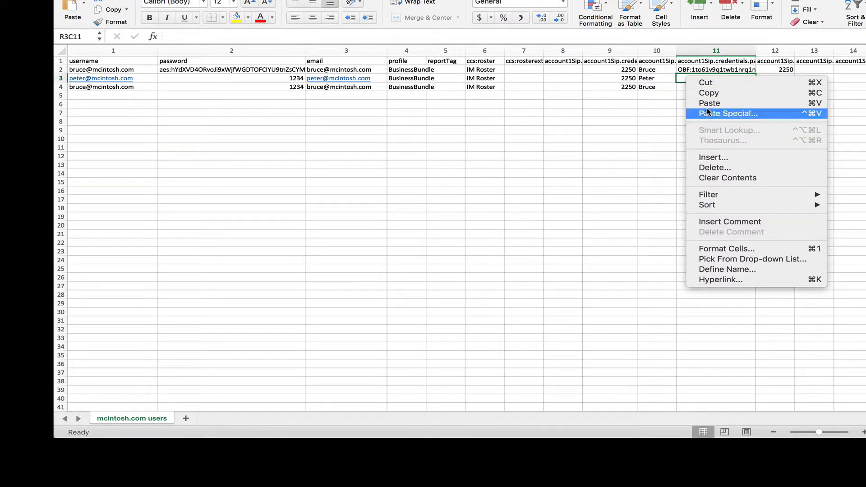
Paste the copied password into the column 11 credentials cells of rows 3 and 4.
left_click(708, 103)
right_click(695, 86)
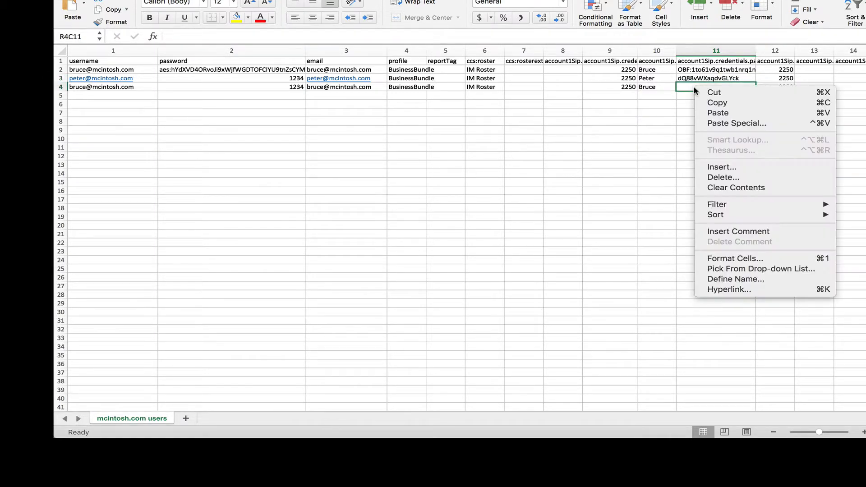
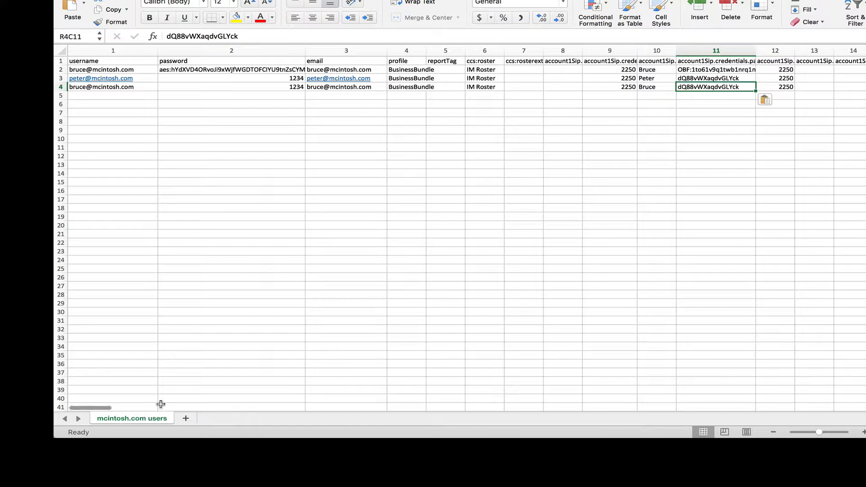
Scroll the users sheet right to the xmpp columns around column 283.
left_click_drag(104, 409, 864, 423)
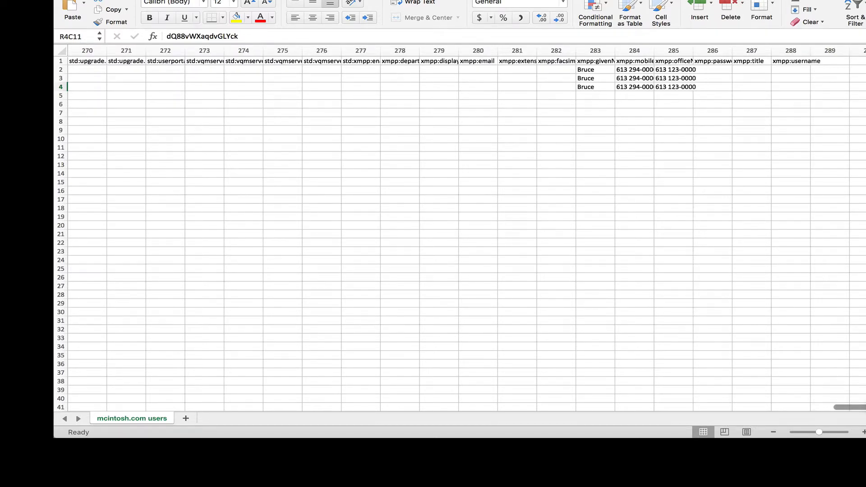
Enter new xmpp:givenName first names for the users in rows 3 and 4.
left_click(587, 78)
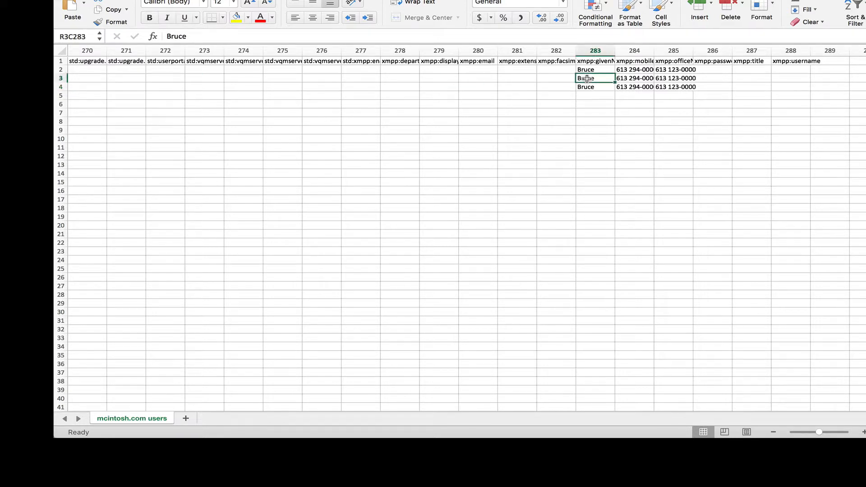
type("Peter")
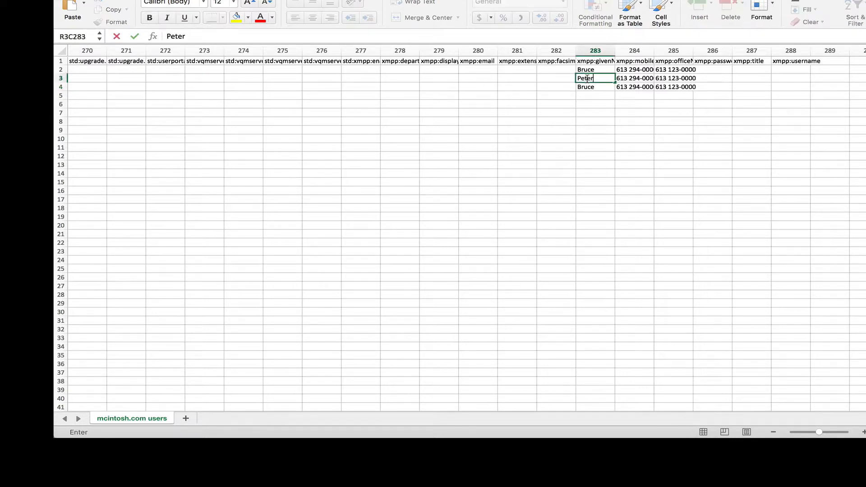
left_click(588, 87)
type("Richard")
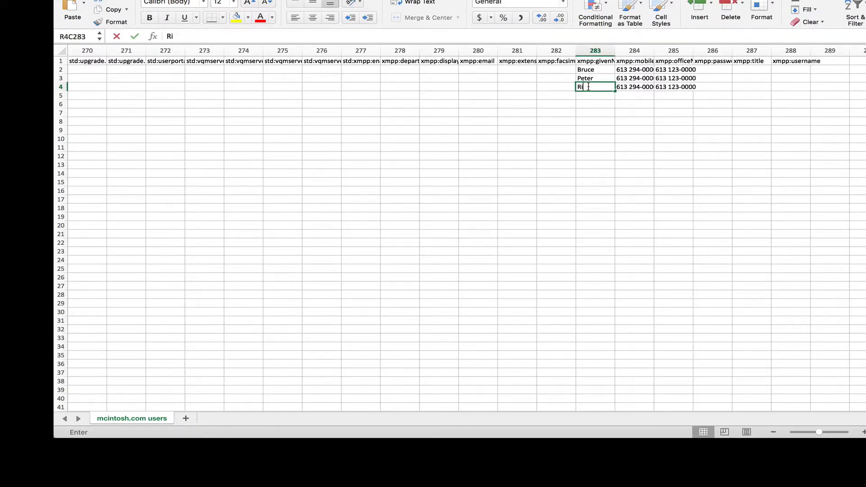
left_click(629, 77)
Give rows 3 and 4 their own xmpp:mobile numbers by changing the last four digits.
left_click_drag(197, 36, 213, 35)
type("1234")
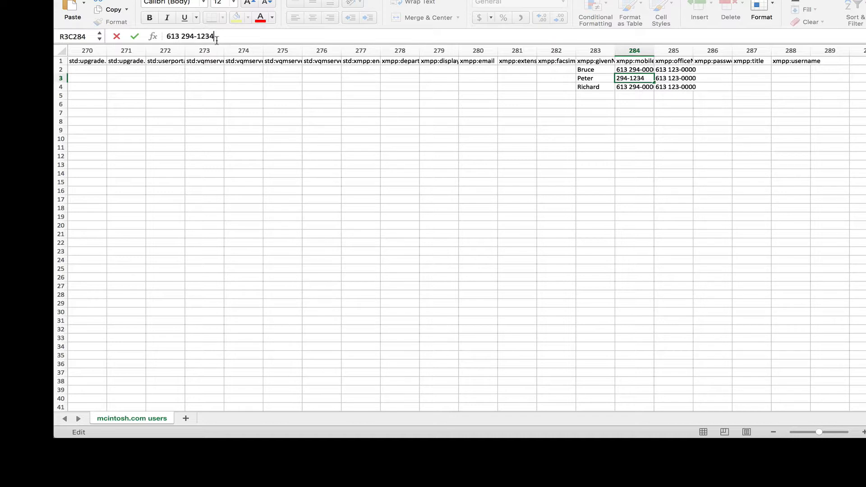
left_click(135, 36)
key("Down")
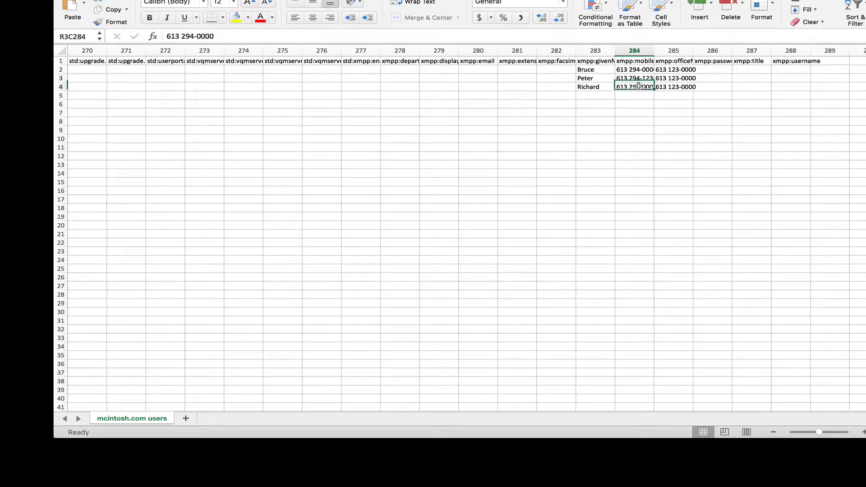
left_click_drag(198, 36, 214, 36)
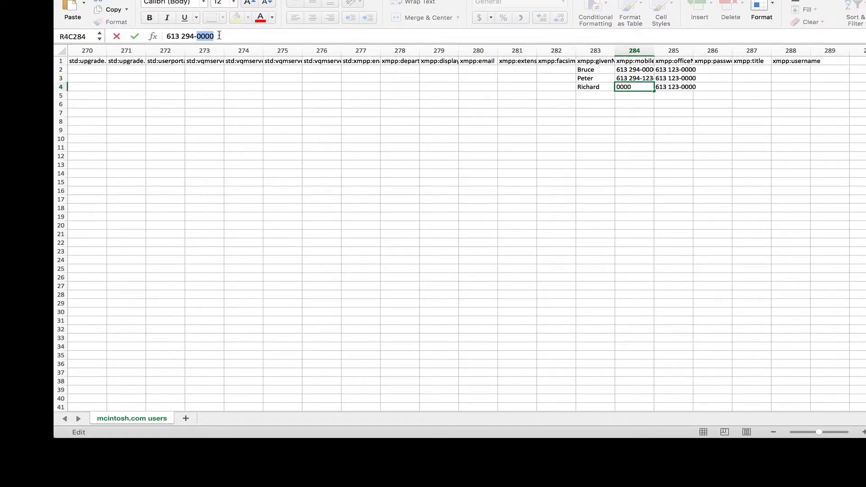
type("4321")
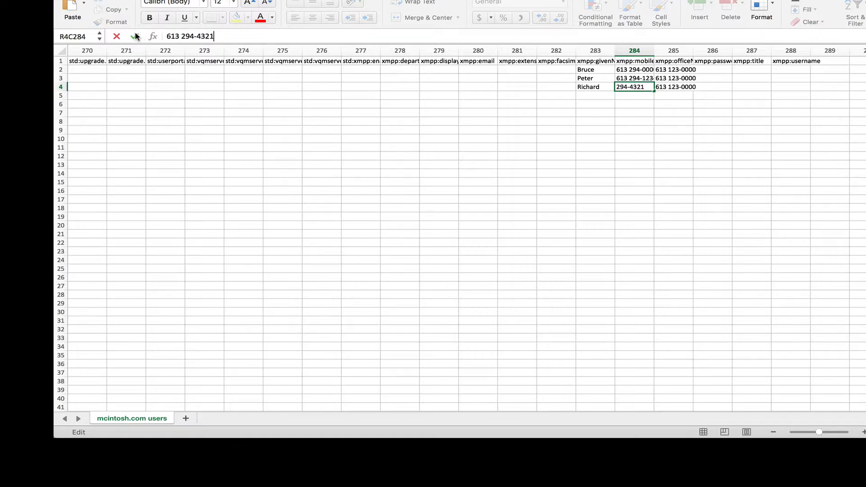
left_click(135, 36)
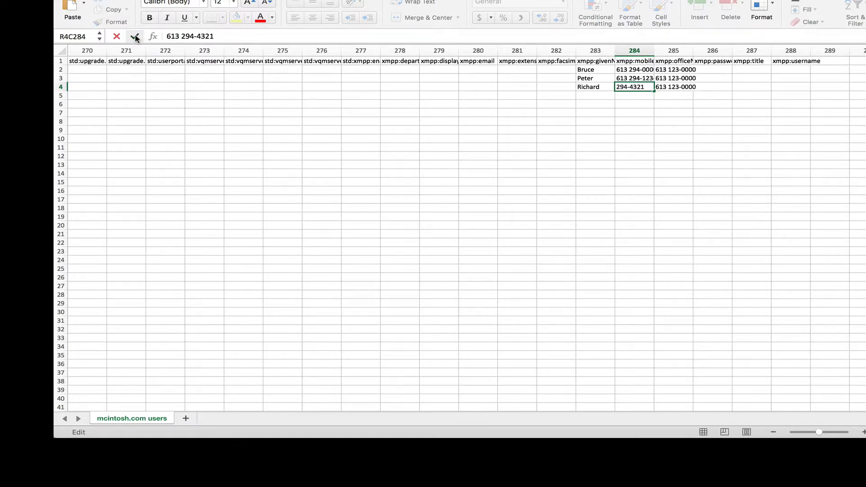
Clear the xmpp:officePhone cells for rows 3 and 4 and widen mobile column 284.
left_click(669, 80)
key("Delete")
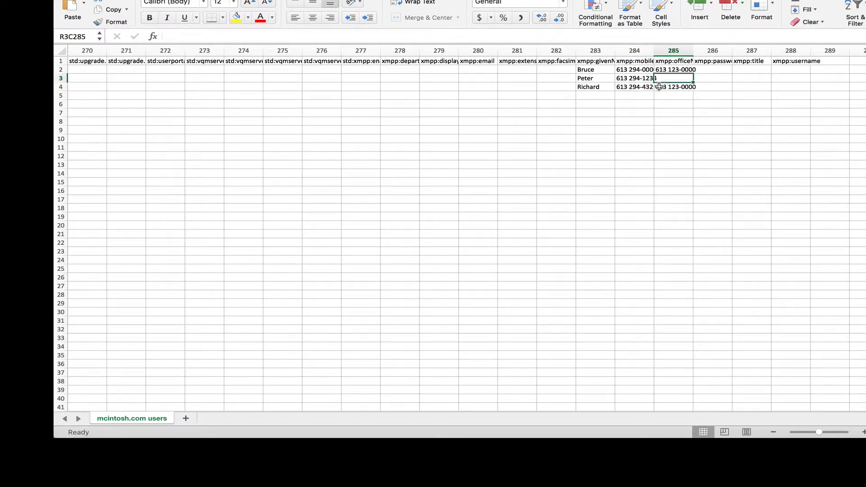
left_click(660, 88)
key("Delete")
left_click(657, 78)
left_click(662, 87)
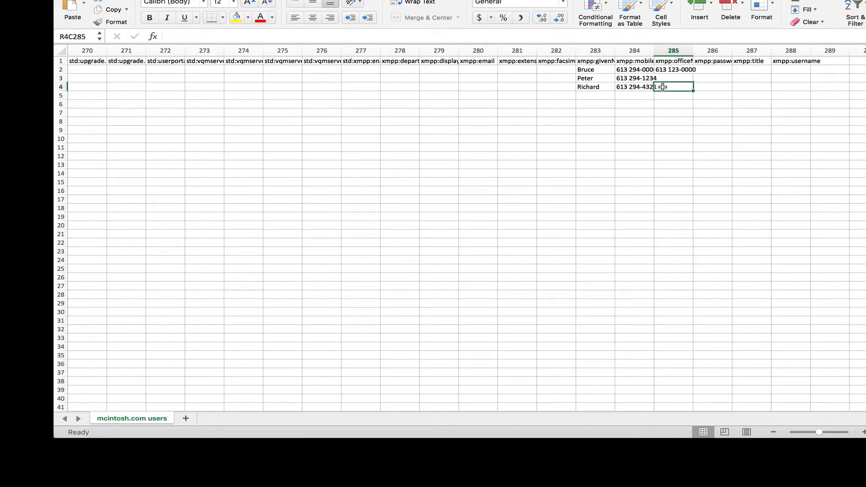
left_click(692, 110)
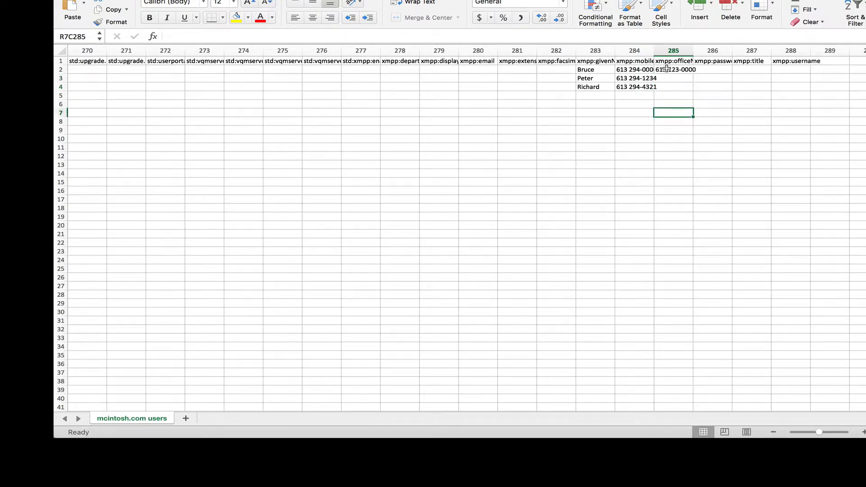
left_click(635, 51)
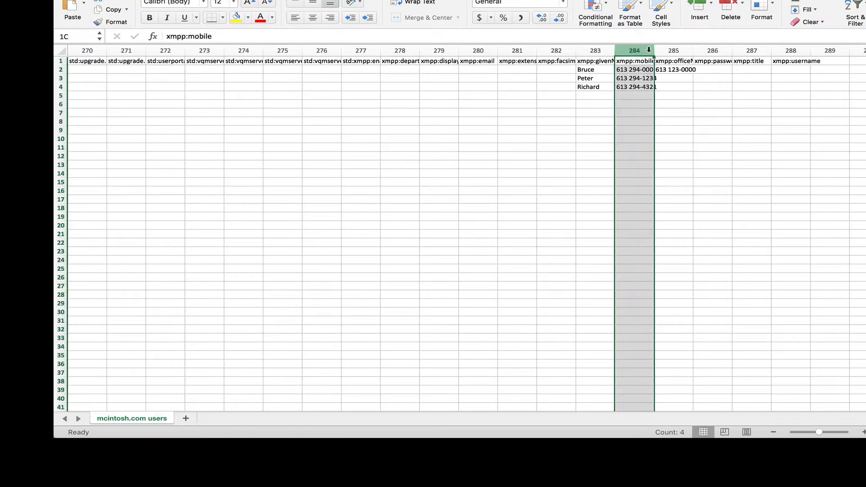
left_click_drag(655, 51, 686, 51)
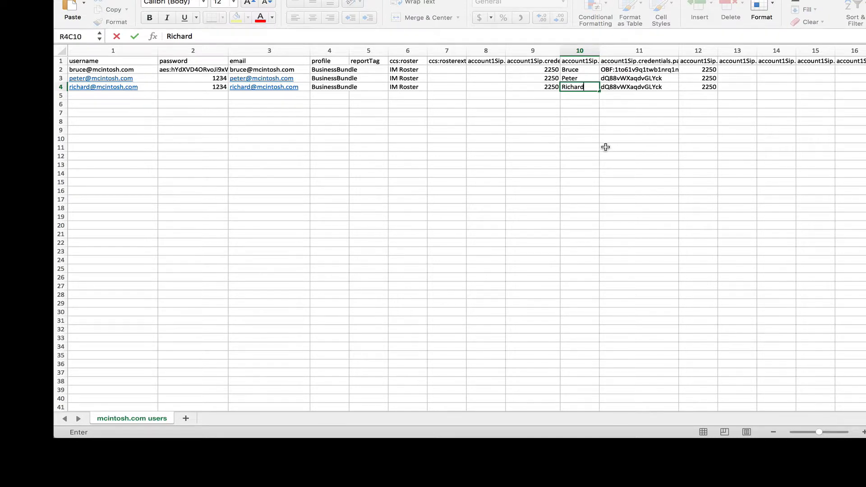
Save mcintosh.com users.csv and close the workbook.
key("super+s")
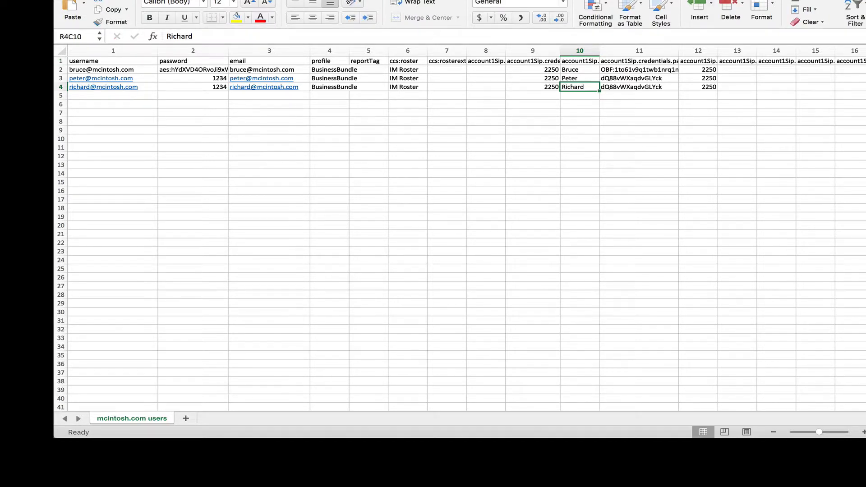
key("super+q")
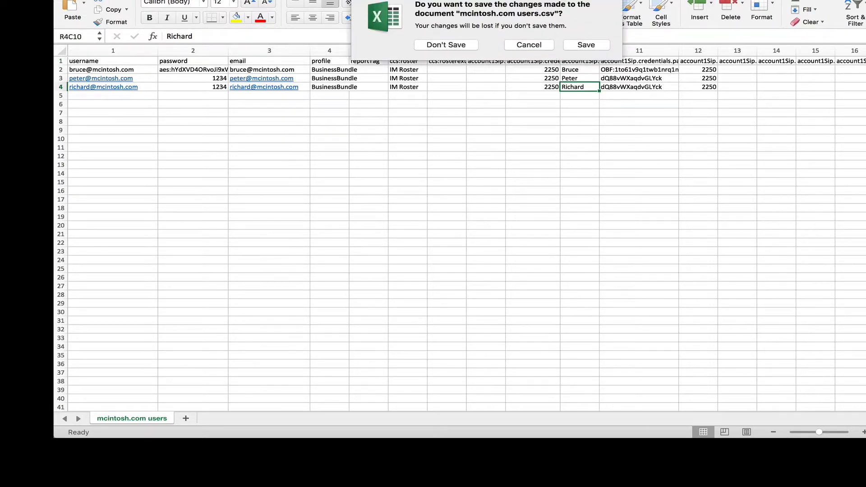
left_click(587, 47)
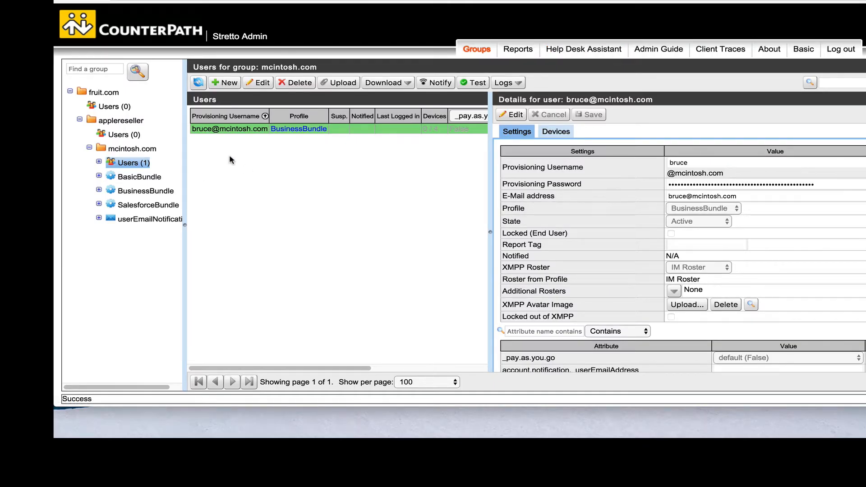
Upload mcintosh.com users.csv to the mcintosh.com group and dismiss the success message.
left_click(345, 84)
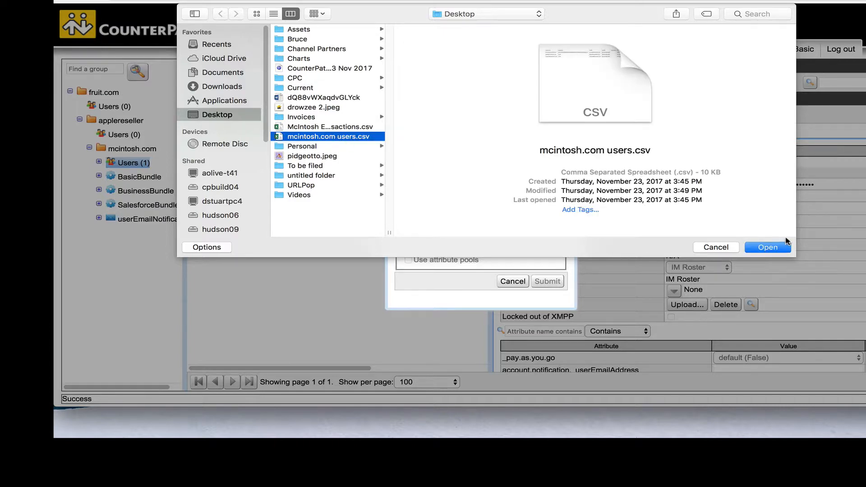
left_click(770, 249)
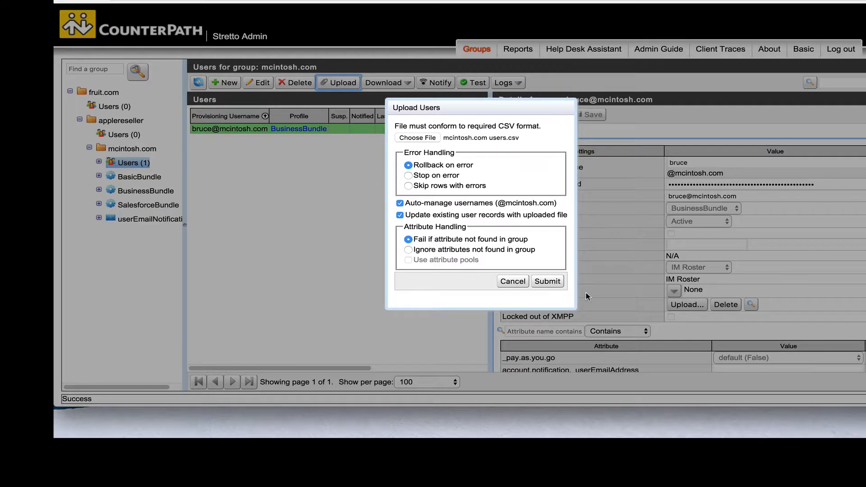
left_click(555, 282)
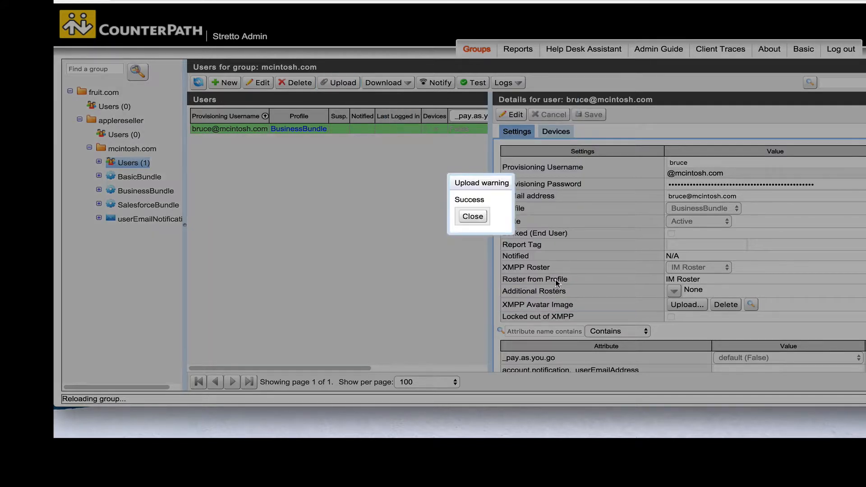
left_click(473, 217)
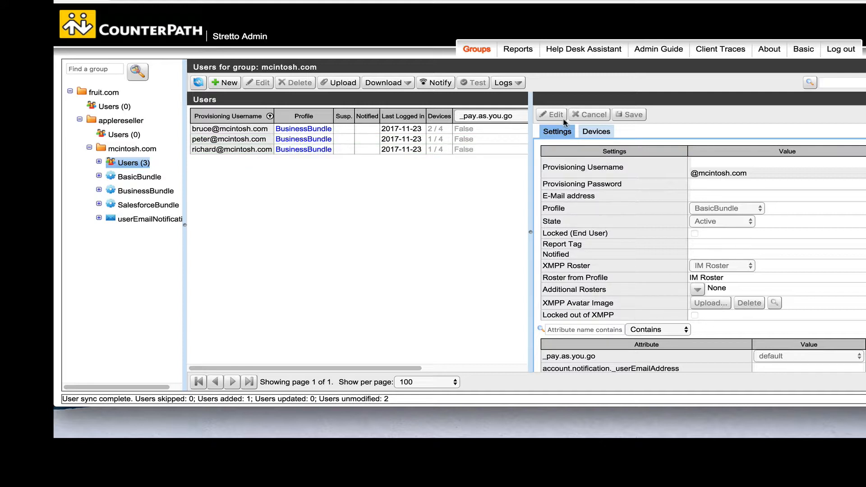
Upload pidgeotto.jpeg as the second user's XMPP avatar.
left_click(255, 140)
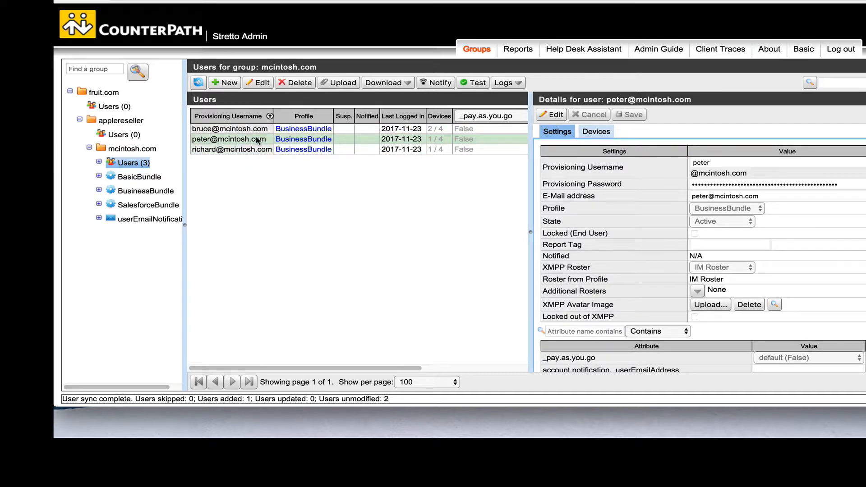
left_click(719, 305)
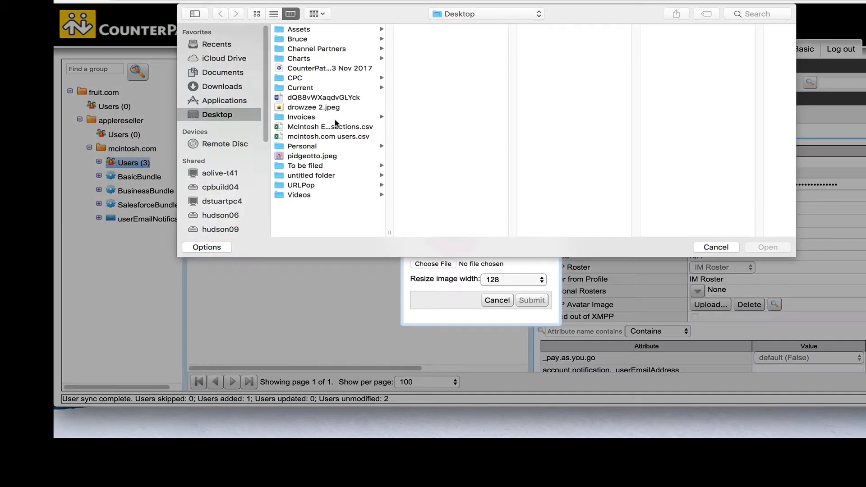
left_click(300, 156)
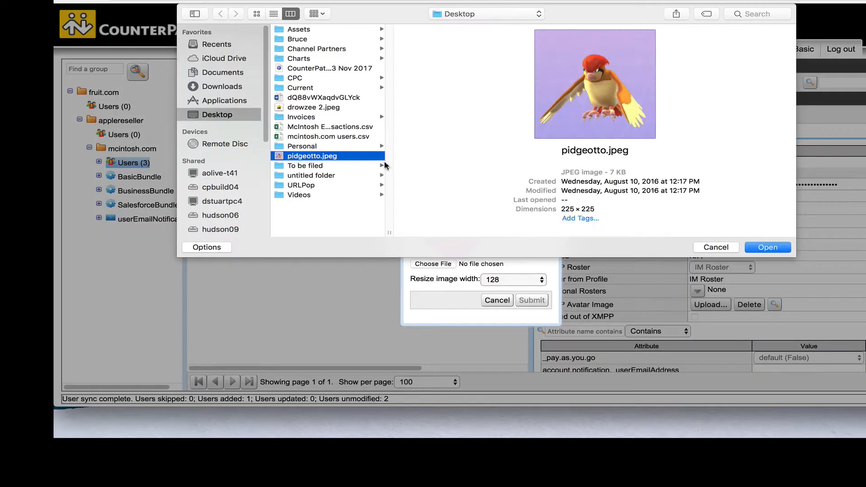
left_click(773, 250)
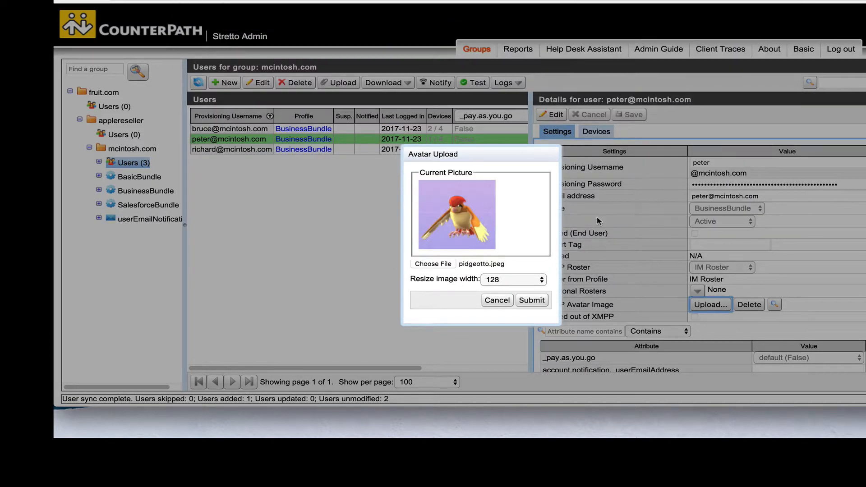
left_click(526, 305)
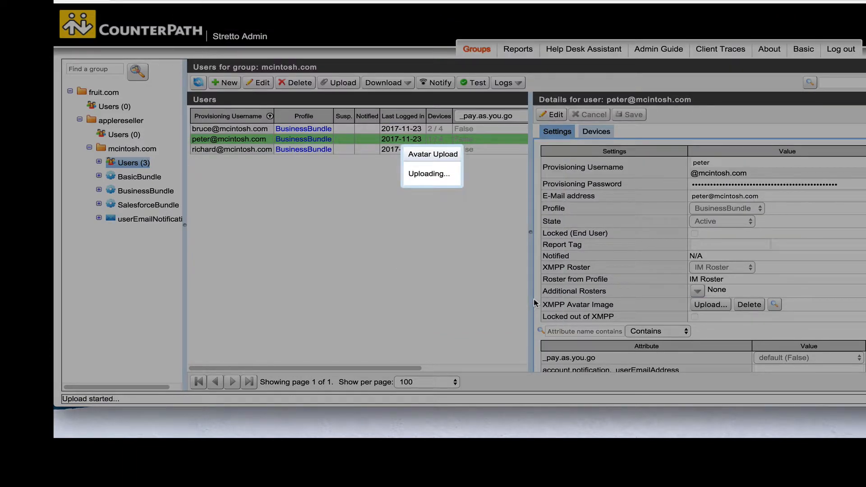
left_click(473, 216)
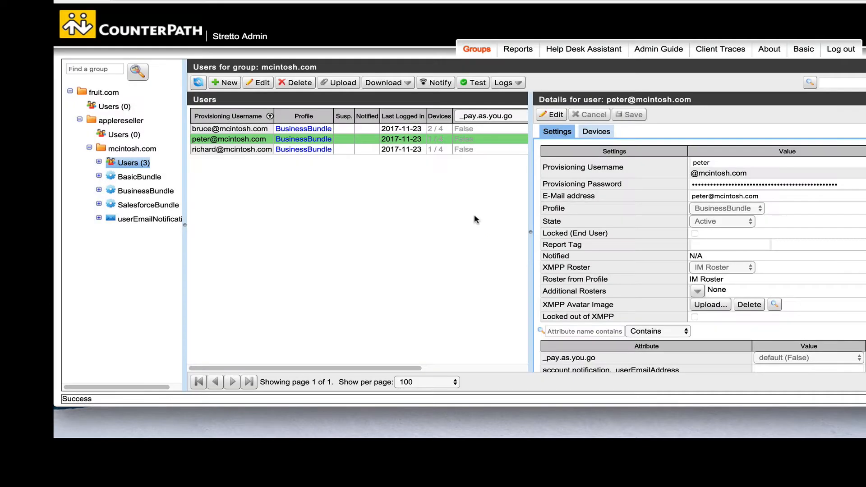
Preview that avatar, check the third user's details, then open the mcintosh.com group settings.
left_click(775, 305)
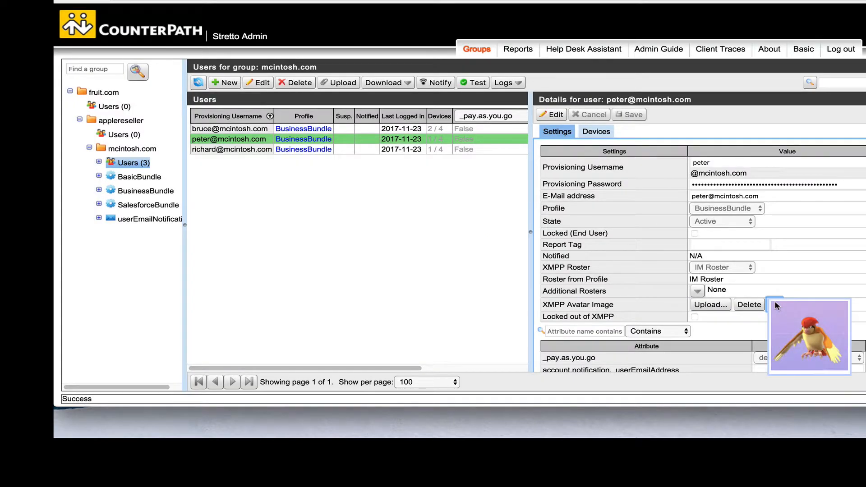
left_click(206, 150)
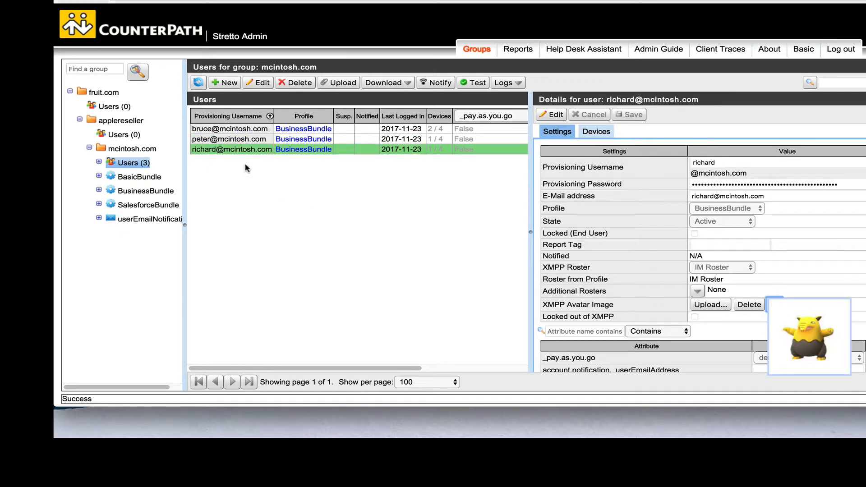
left_click(126, 150)
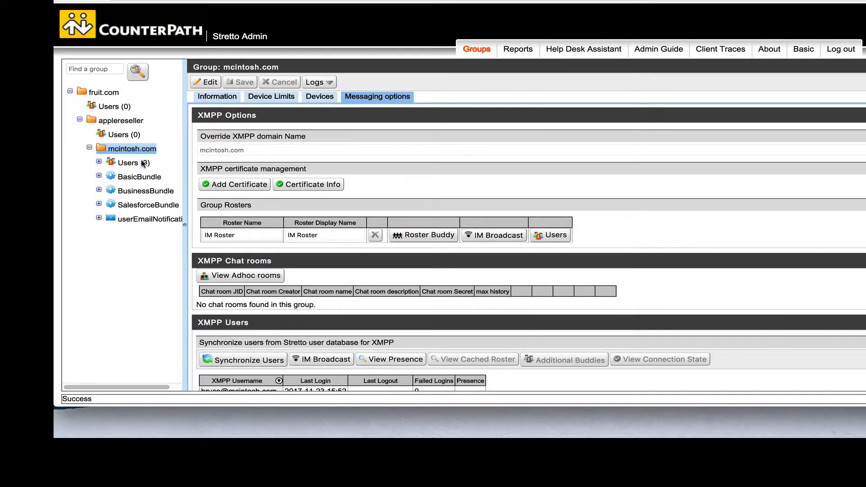
Run Synchronize Users under XMPP Users in the group's Messaging options.
scroll(340, 284, "down", 2)
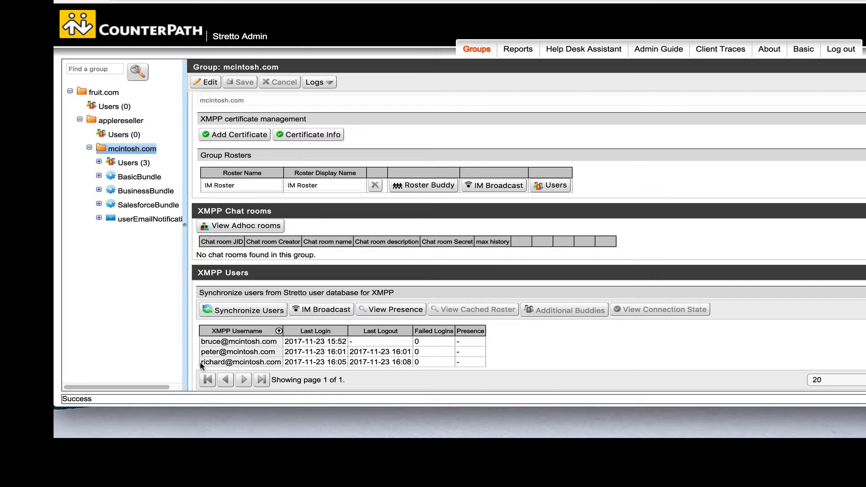
left_click(228, 311)
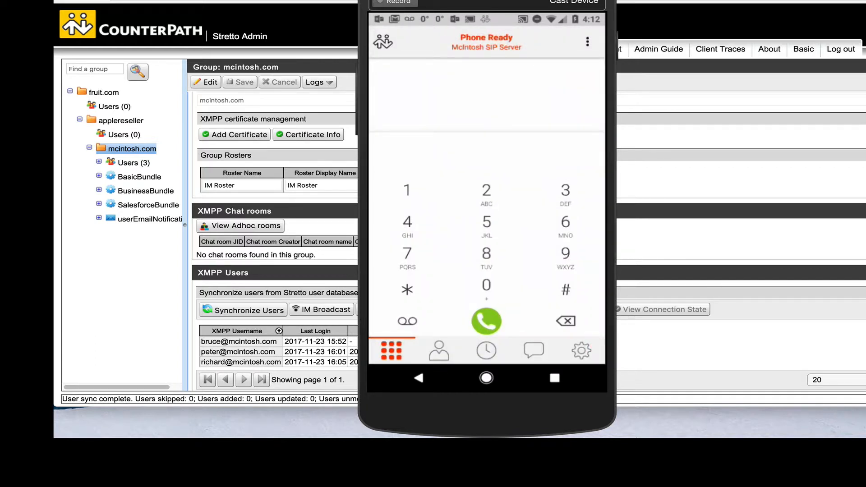
Check the SIP and XMPP accounts in Bria Mobile's settings and move the phone mirror left.
left_click(582, 350)
left_click(458, 106)
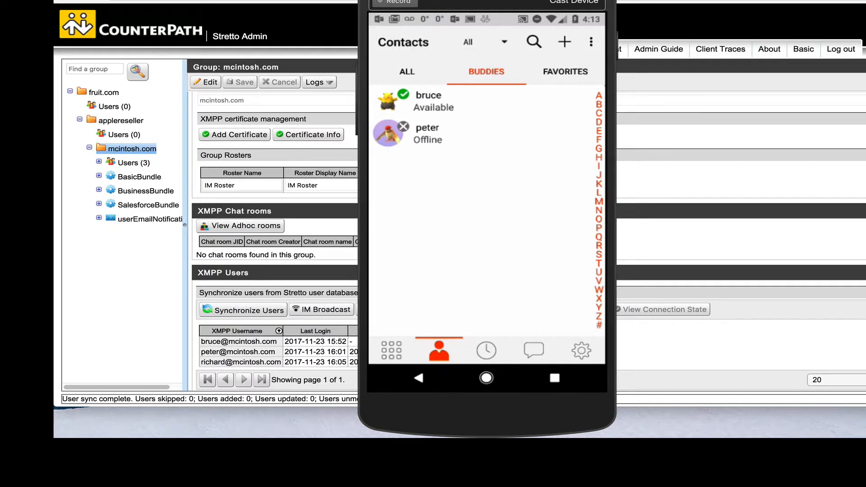
left_click_drag(487, 3, 212, 2)
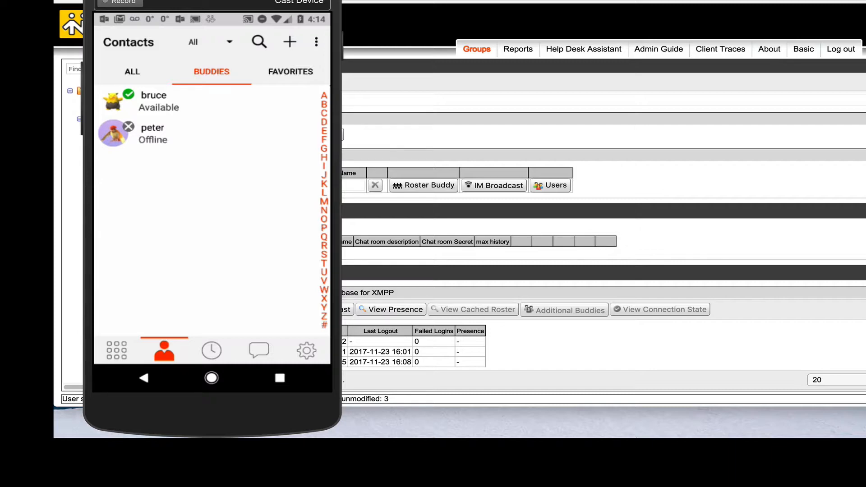
Bring up Bria desktop and start a chat with the Available contact in IM Roster.
left_click_drag(582, 437, 528, 1)
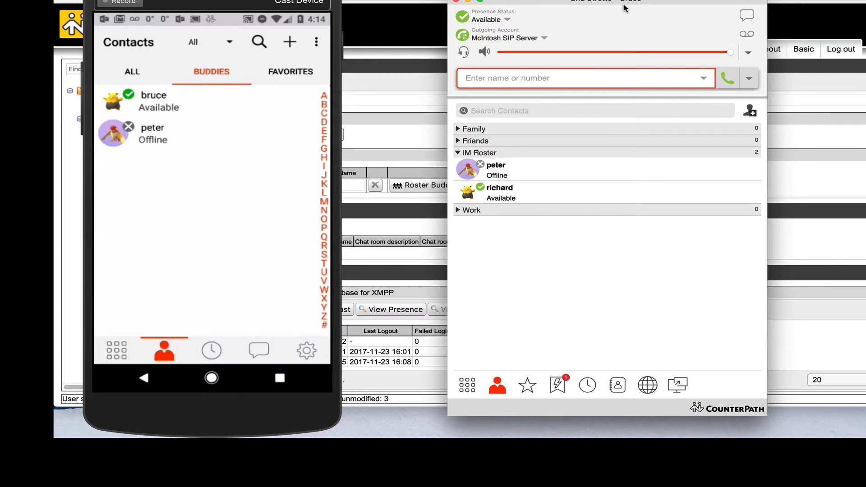
mouse_move(521, 169)
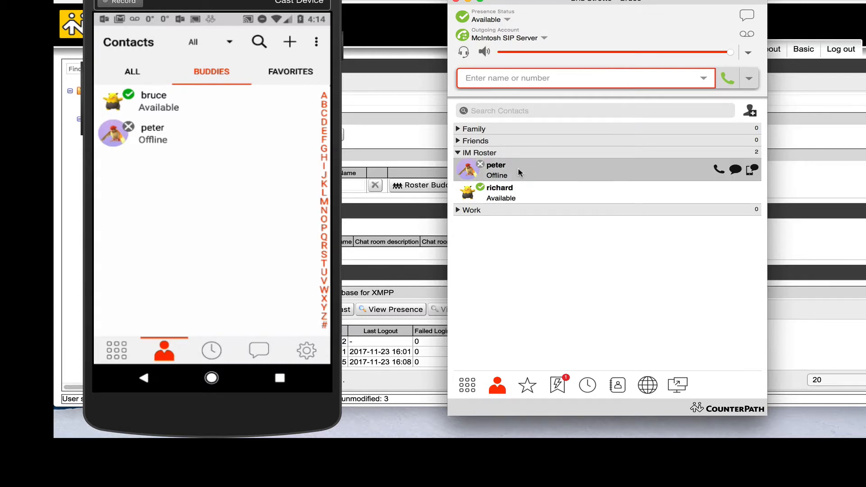
mouse_move(502, 199)
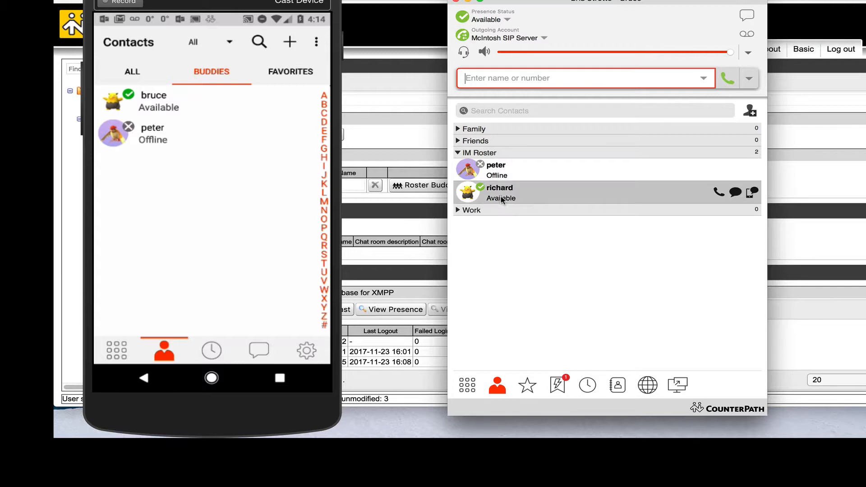
mouse_move(596, 178)
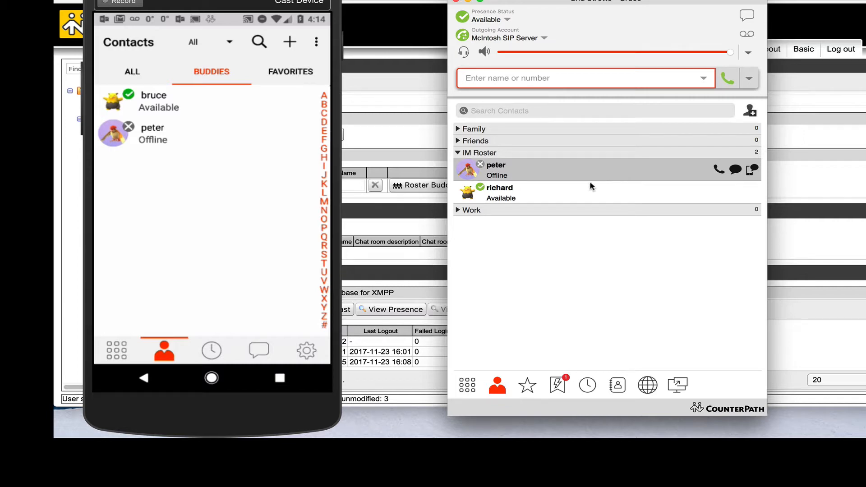
mouse_move(536, 197)
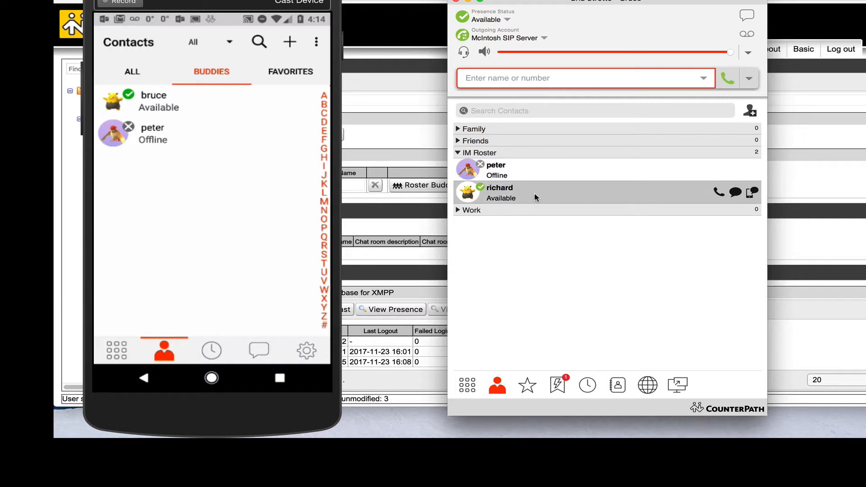
left_click(735, 193)
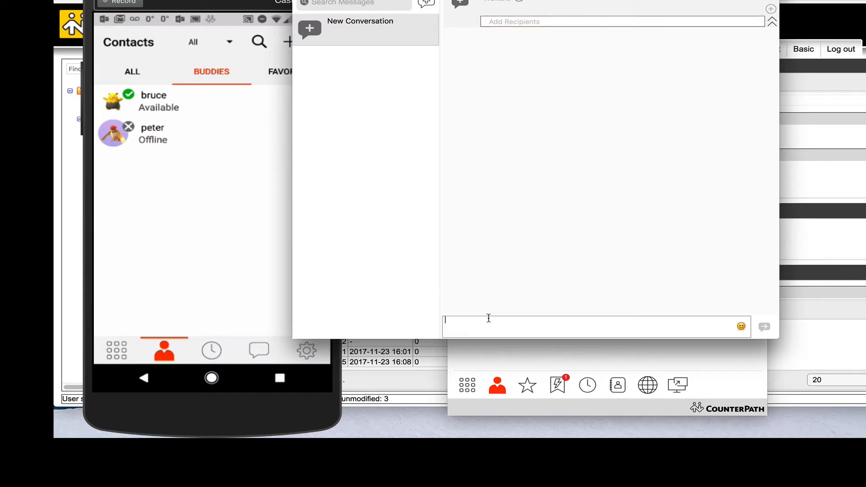
Send the chat message "Just a test !" to the available contact.
type("Just a test !")
key("Return")
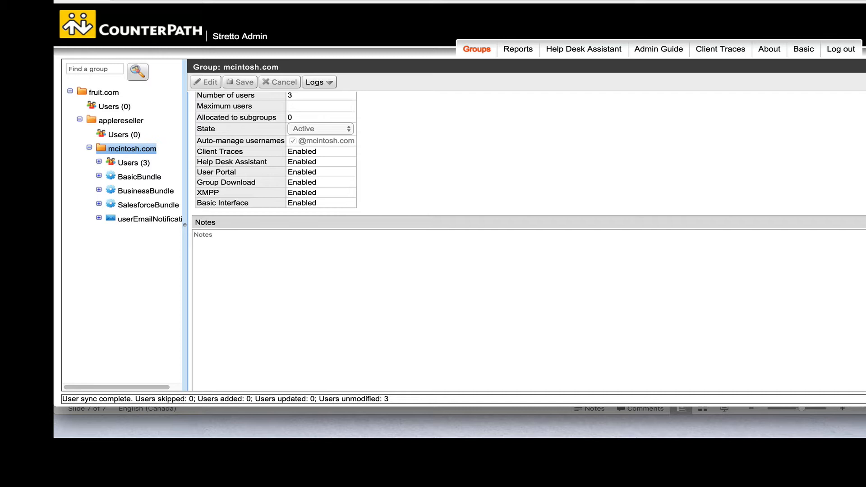
Choose New attribute pool from the mcintosh.com group's right-click menu in the tree.
right_click(100, 151)
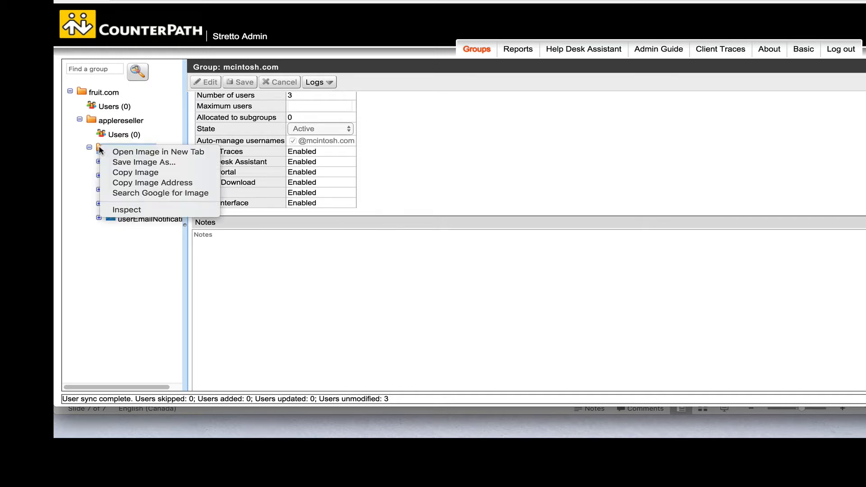
left_click(85, 167)
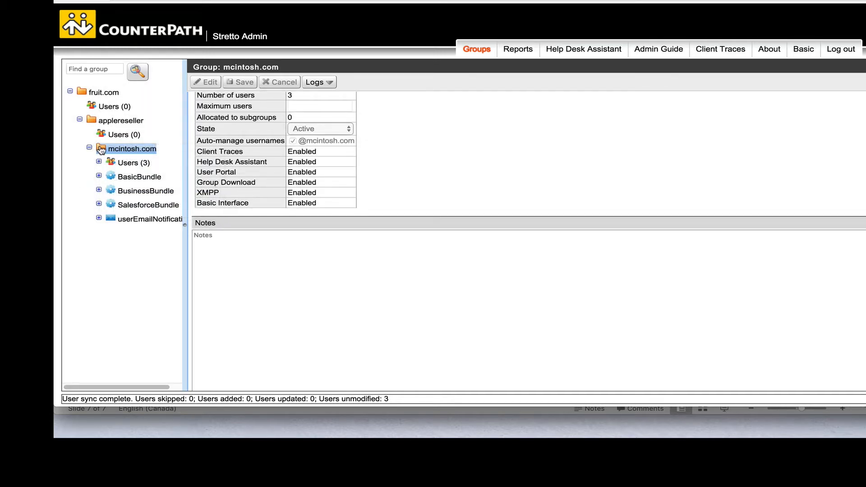
right_click(100, 151)
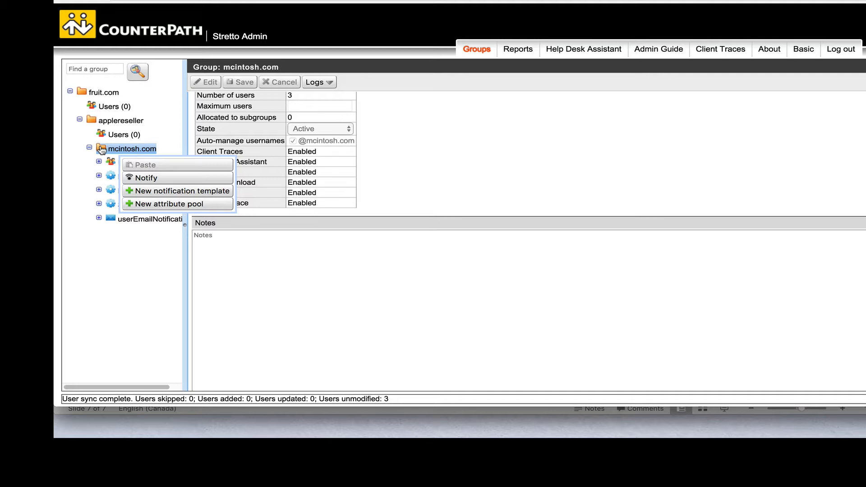
left_click(162, 204)
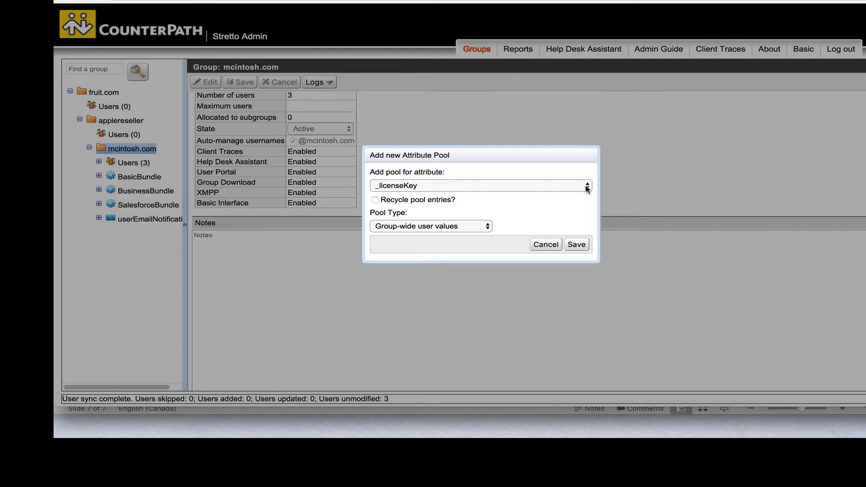
Save an account1Sip.credentials.username pool with the User specific per-device values type.
left_click(587, 186)
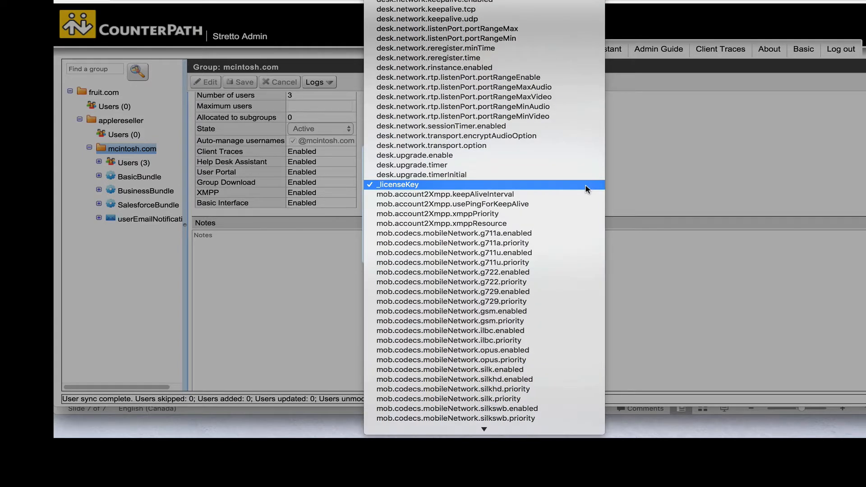
scroll(450, 153, "up", 10)
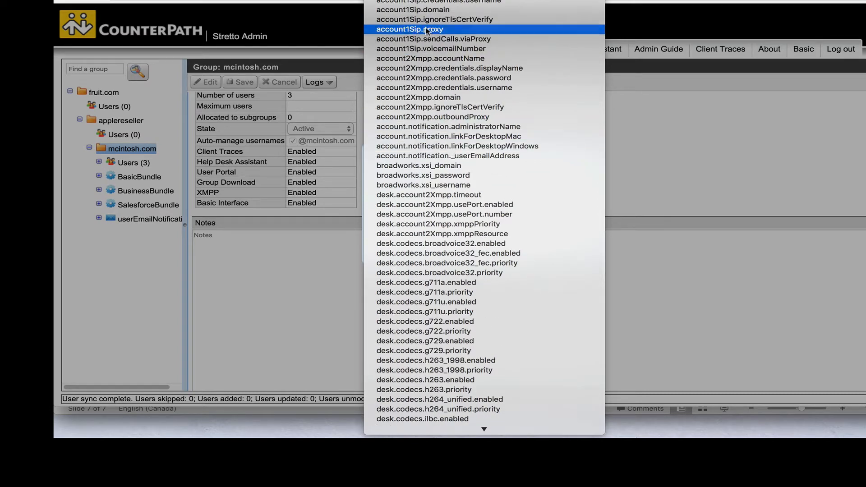
left_click(439, 2)
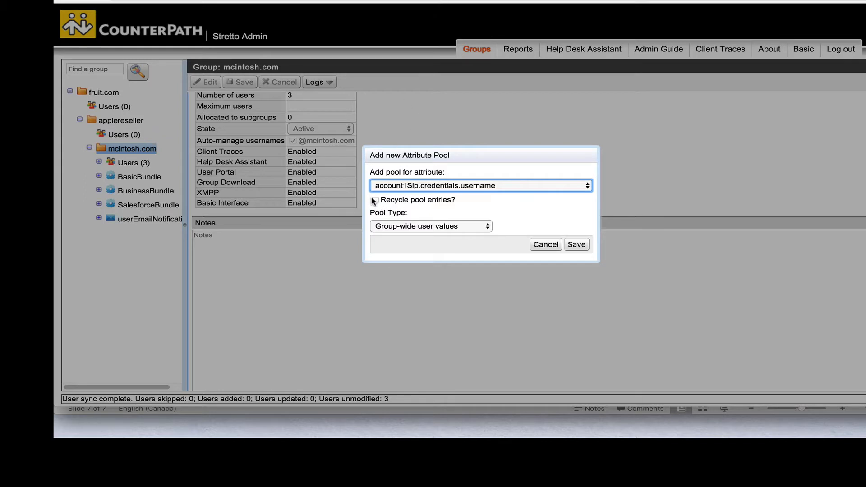
left_click(390, 230)
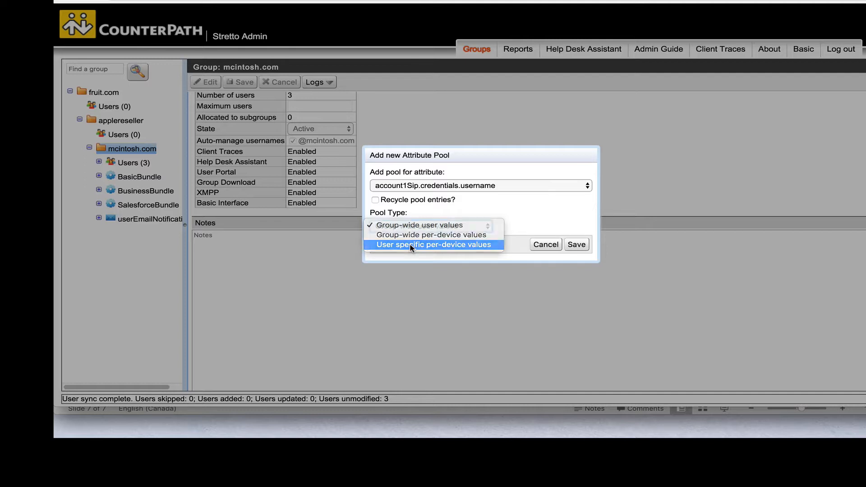
left_click(409, 245)
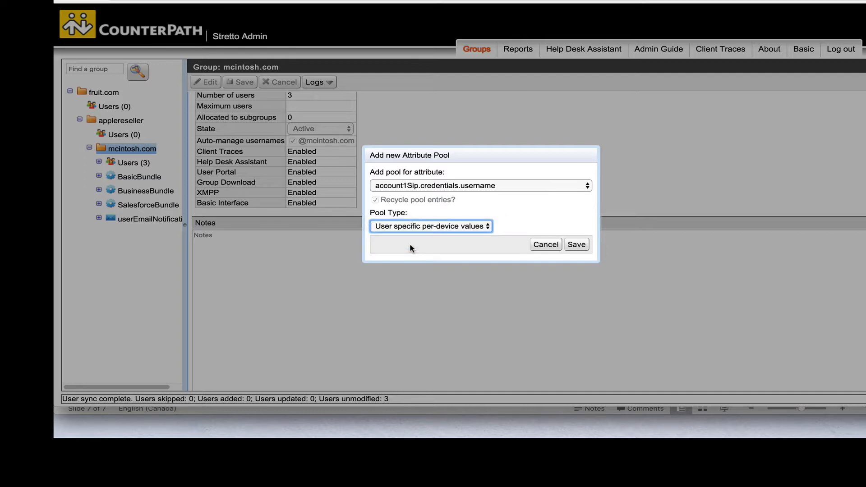
left_click(576, 244)
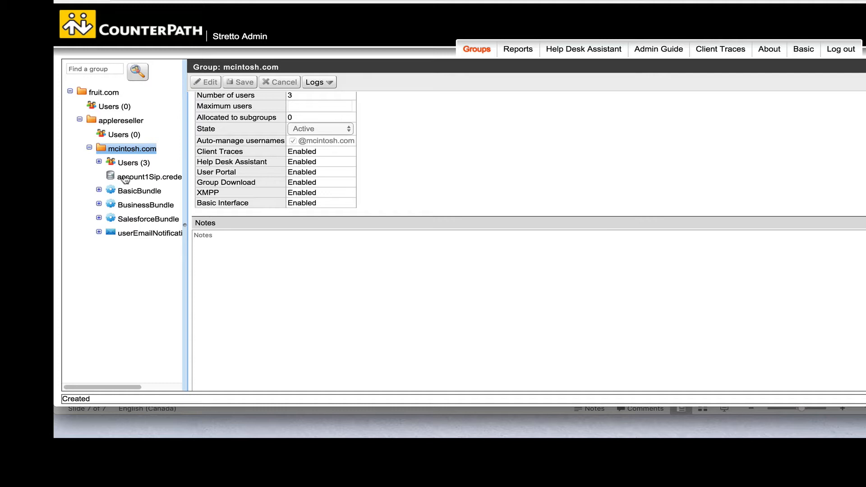
Open the account1Sip.credentials.username pool and add value 2250-1 for the first mcintosh.com user.
left_click_drag(187, 226, 274, 231)
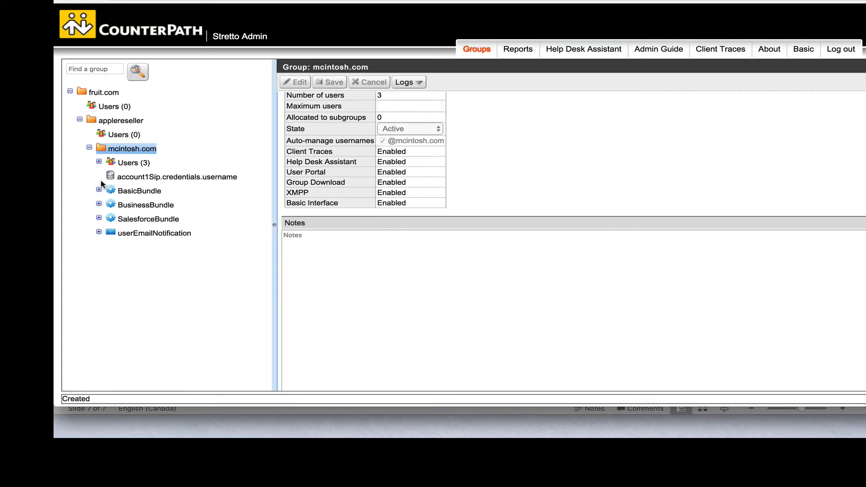
left_click(130, 179)
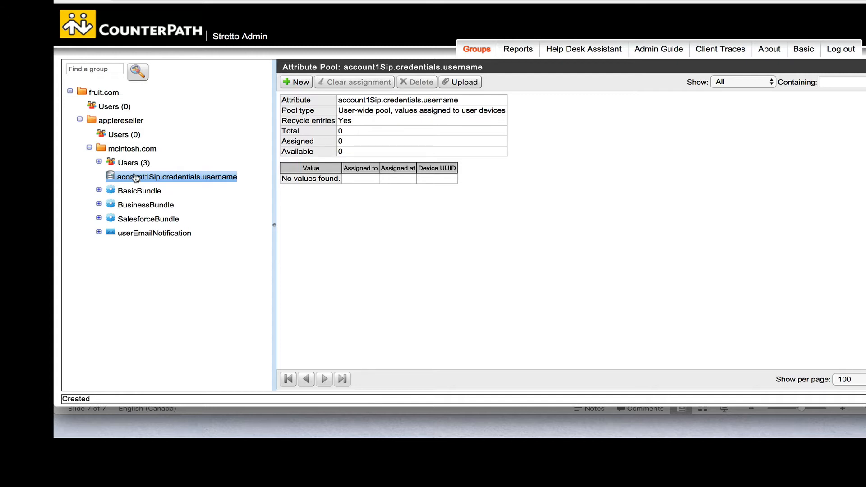
left_click(288, 82)
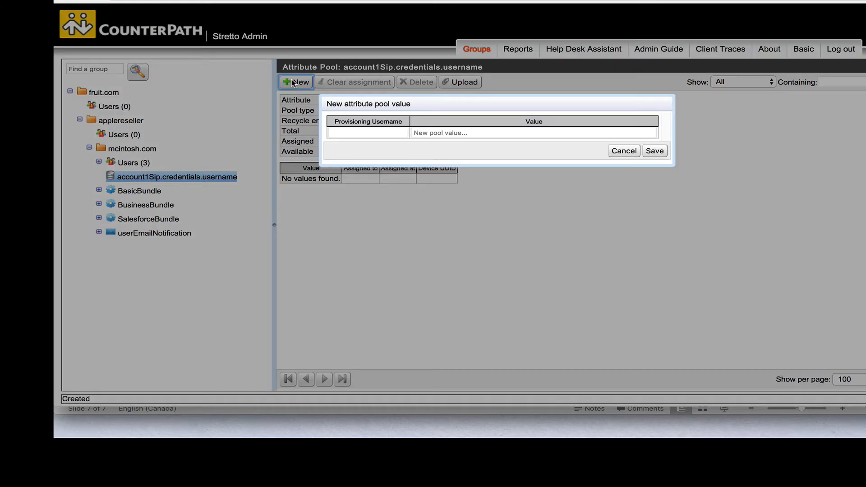
left_click(336, 132)
type("b")
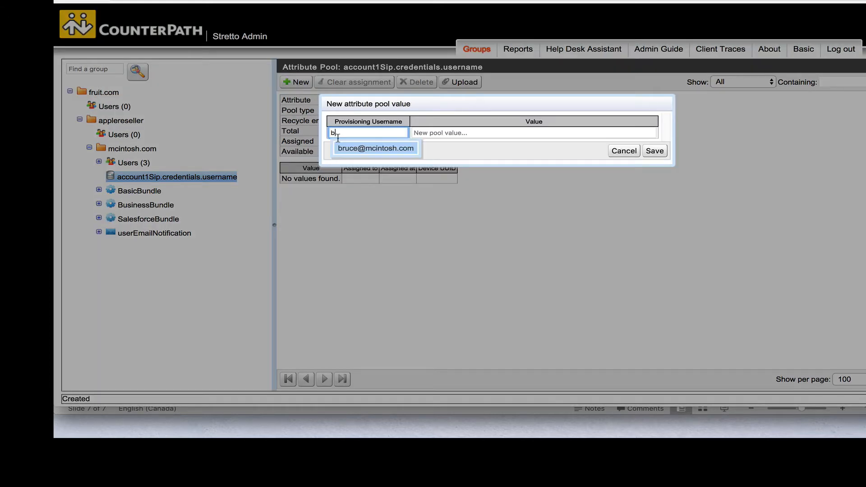
left_click(345, 148)
left_click(431, 131)
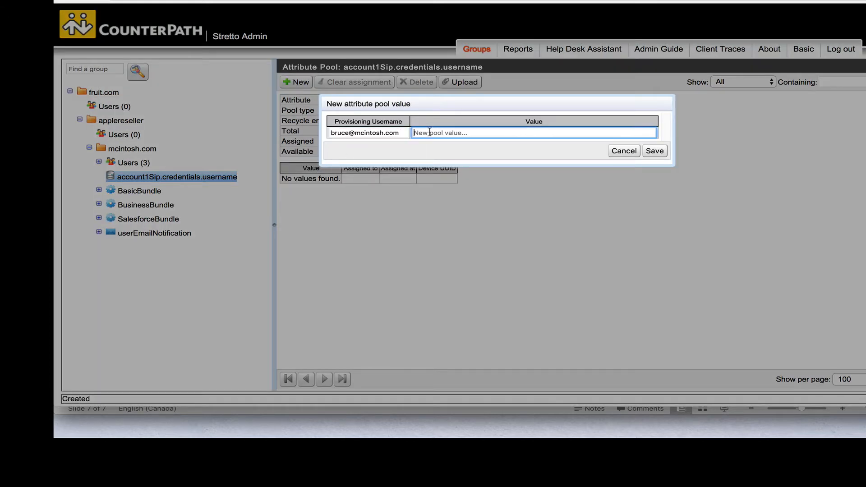
type("2250-1")
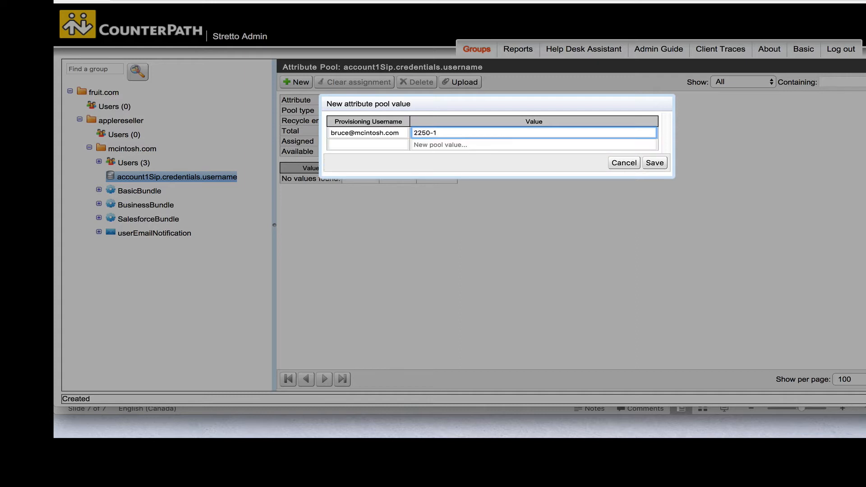
left_click(657, 164)
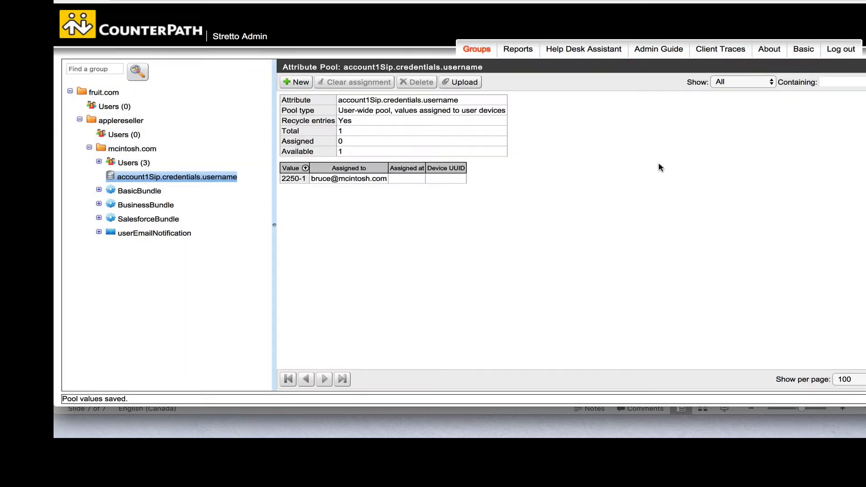
Add pool value 2250-2 for the same mcintosh.com user.
left_click(297, 83)
left_click(336, 133)
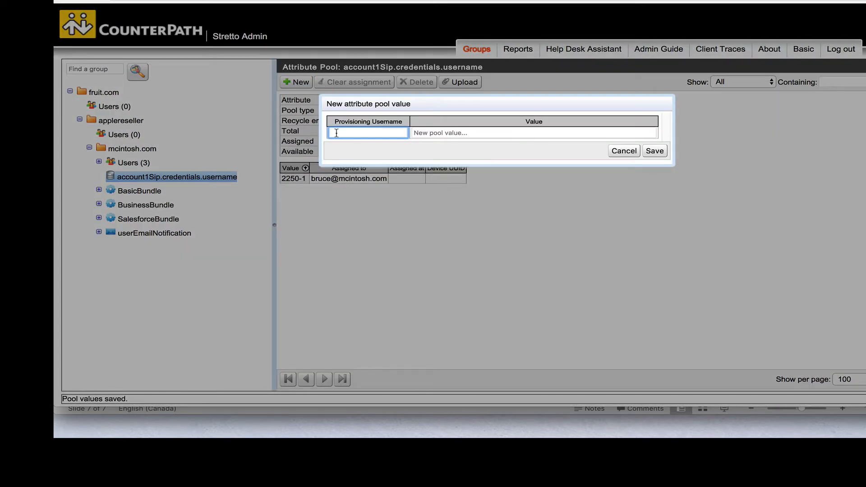
type("b")
left_click(351, 147)
left_click(447, 132)
type("225")
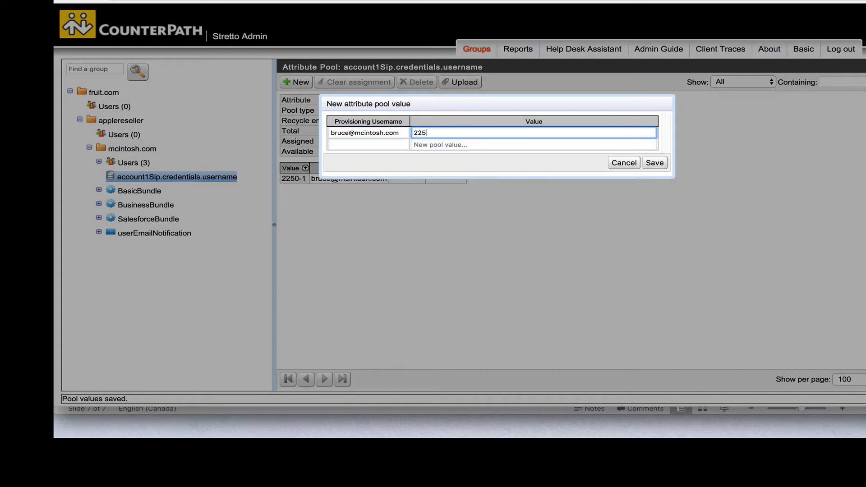
type("0-2")
left_click(654, 163)
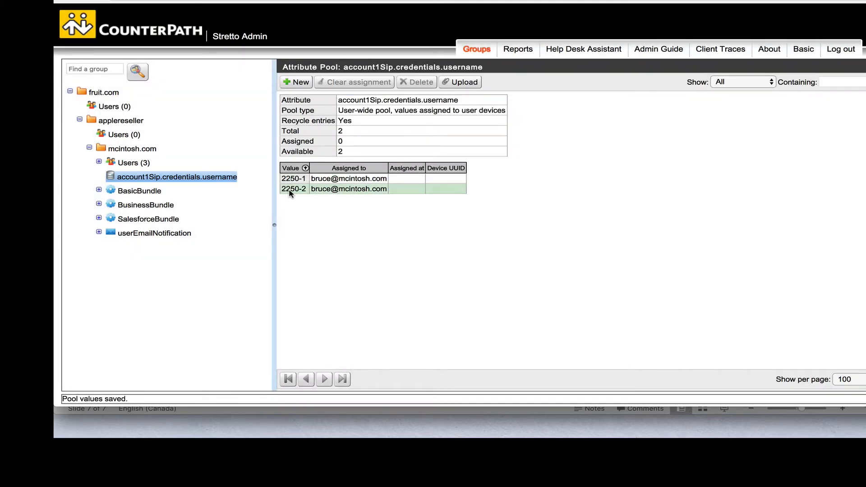
Add pool value 2250-3 for the same mcintosh.com user.
left_click(297, 82)
left_click(345, 133)
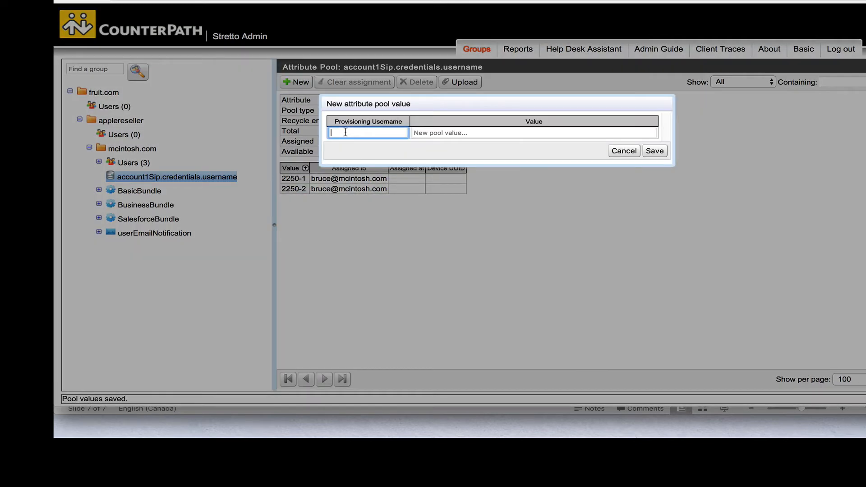
type("bru")
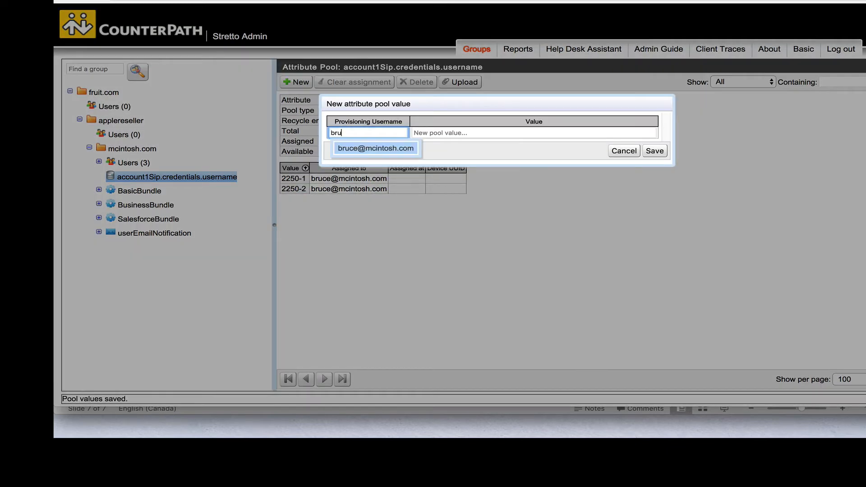
left_click(364, 150)
left_click(433, 133)
type("225")
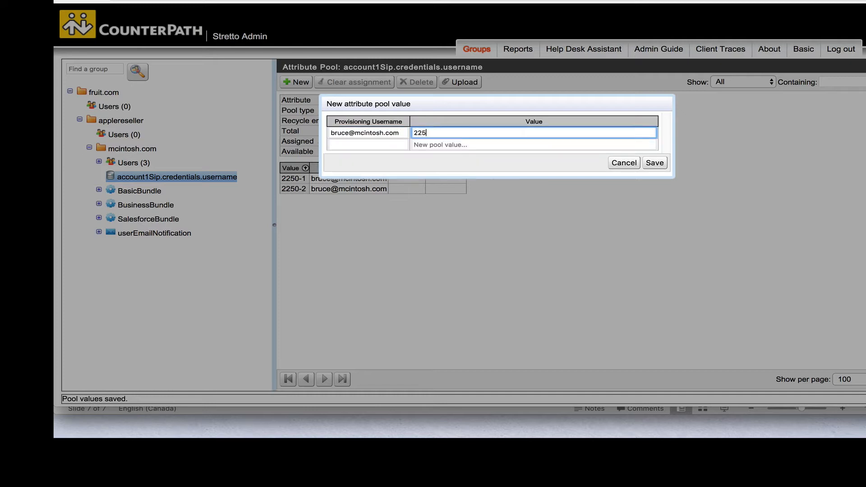
type("0-3")
left_click(654, 163)
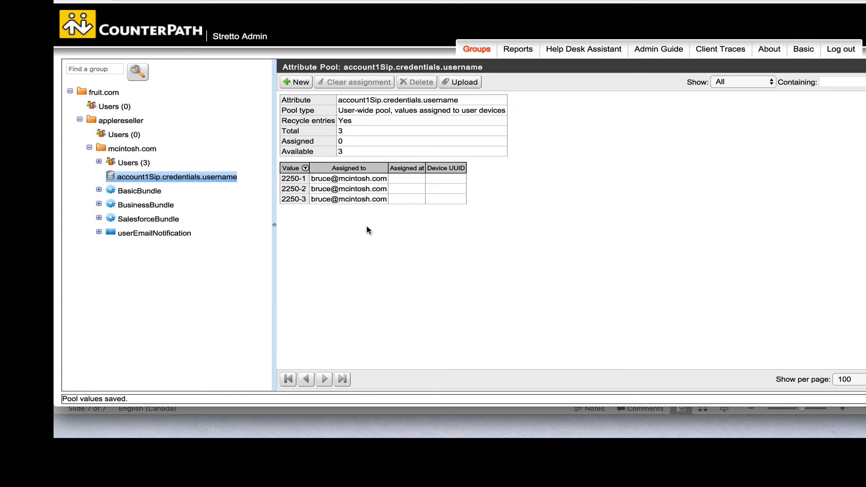
Add pool value 2200-1 for the second mcintosh.com user.
left_click(300, 81)
left_click(365, 133)
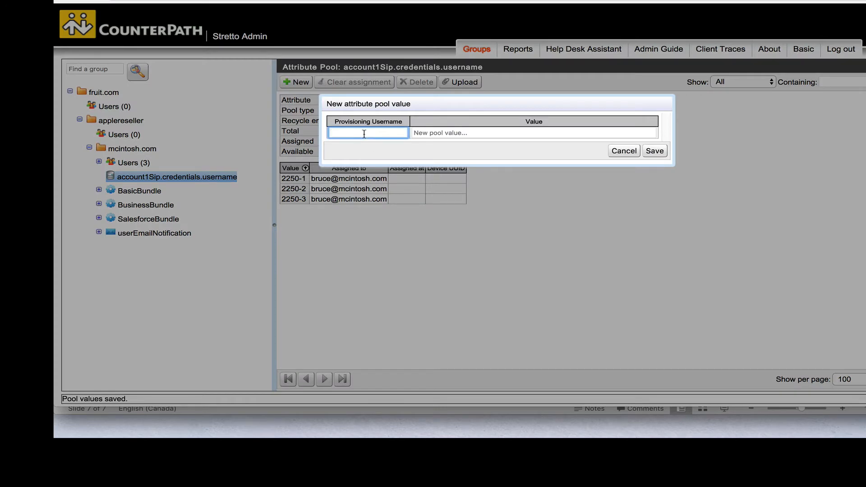
type("pet")
left_click(377, 145)
left_click(428, 134)
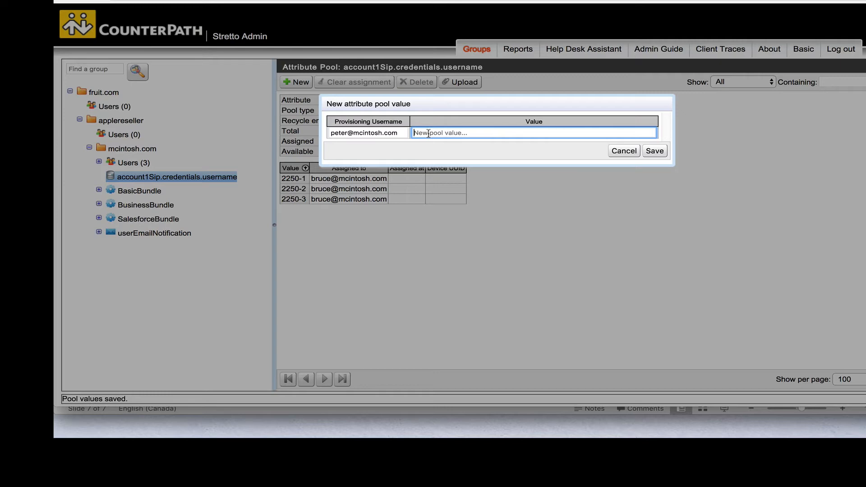
type("2200-1")
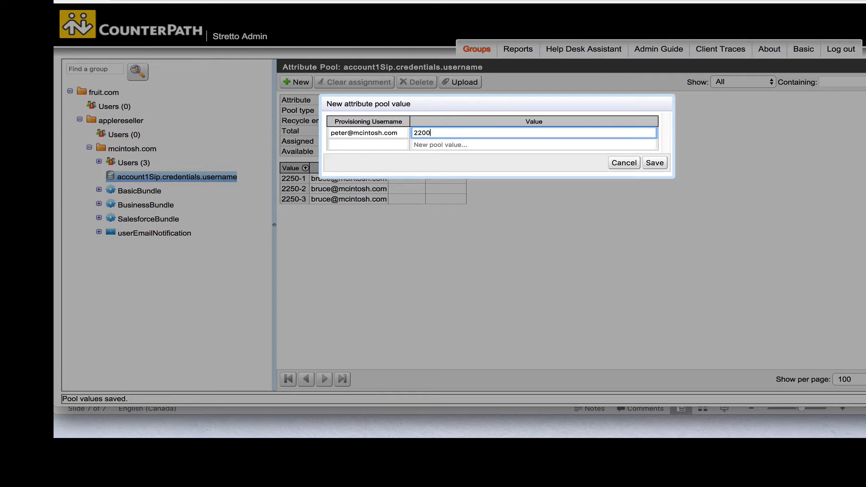
left_click(654, 163)
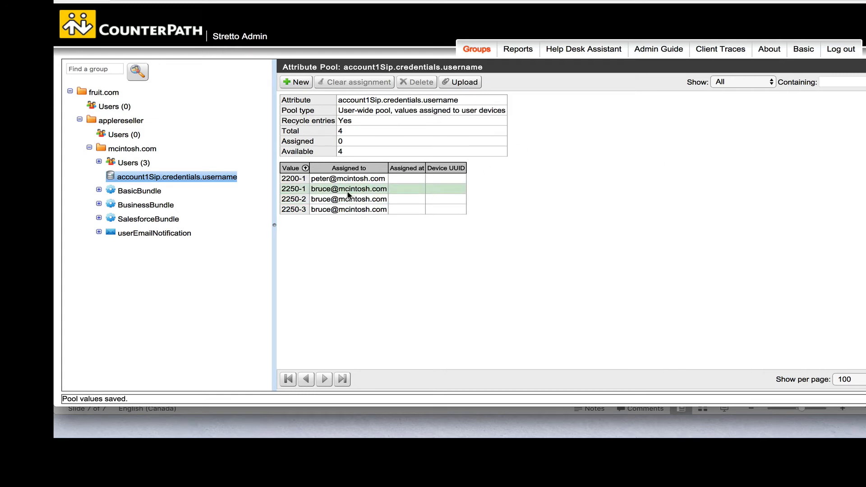
left_click(129, 165)
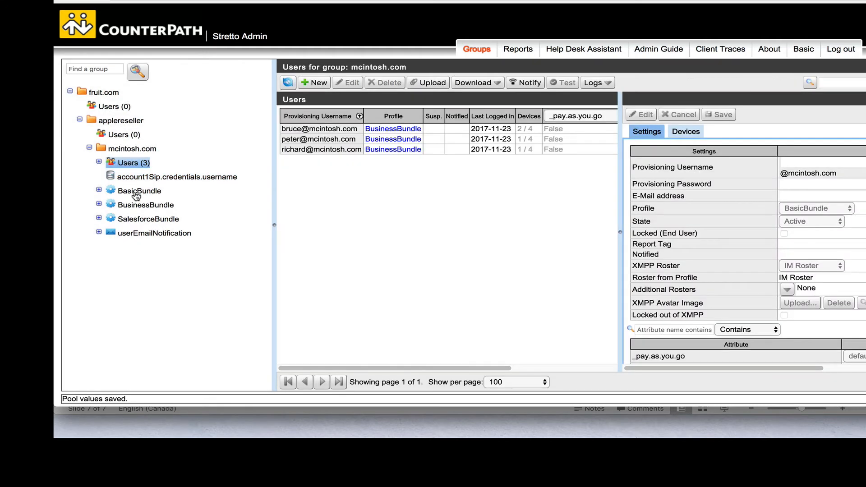
Edit the first mcintosh.com user so account1Sip.credentials.username is taken from the pool.
left_click(311, 129)
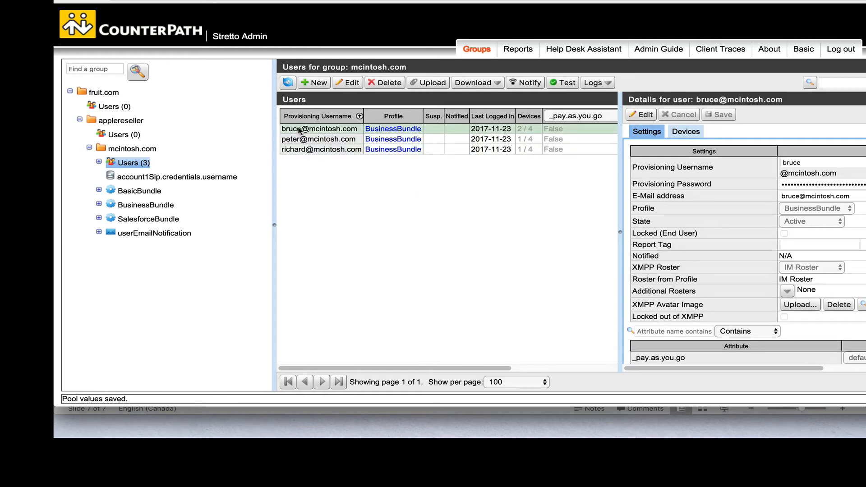
scroll(772, 288, "down", 5)
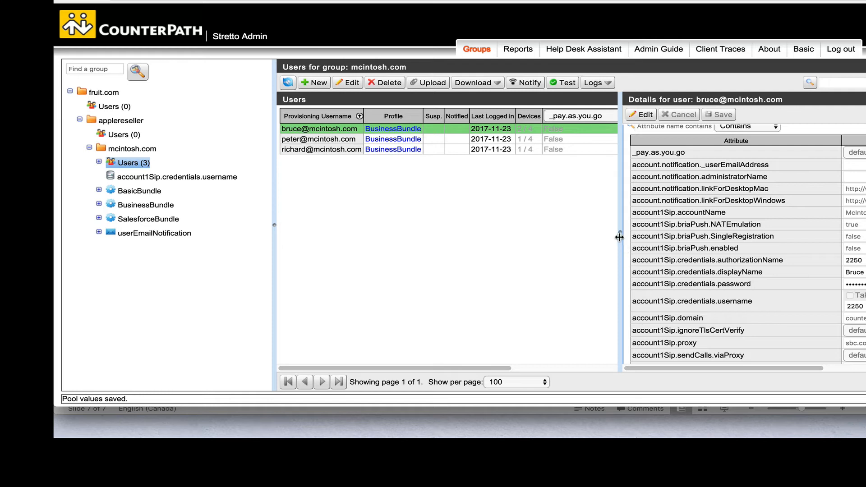
left_click_drag(619, 232, 523, 239)
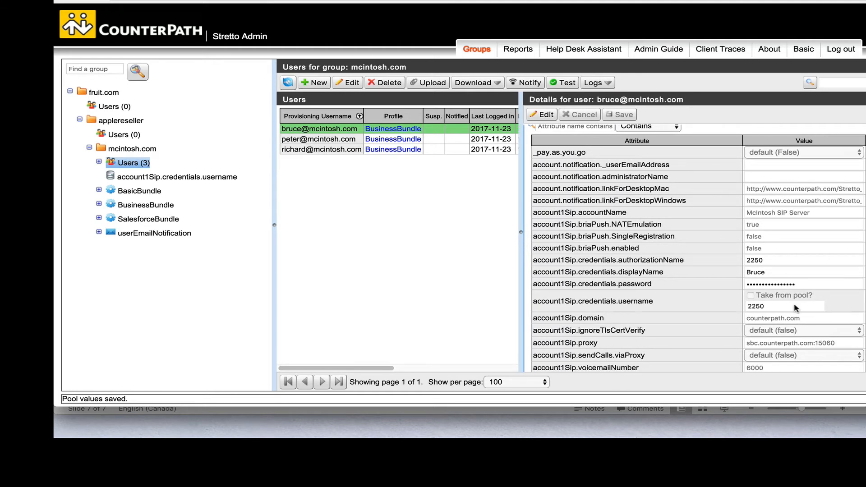
left_click(545, 115)
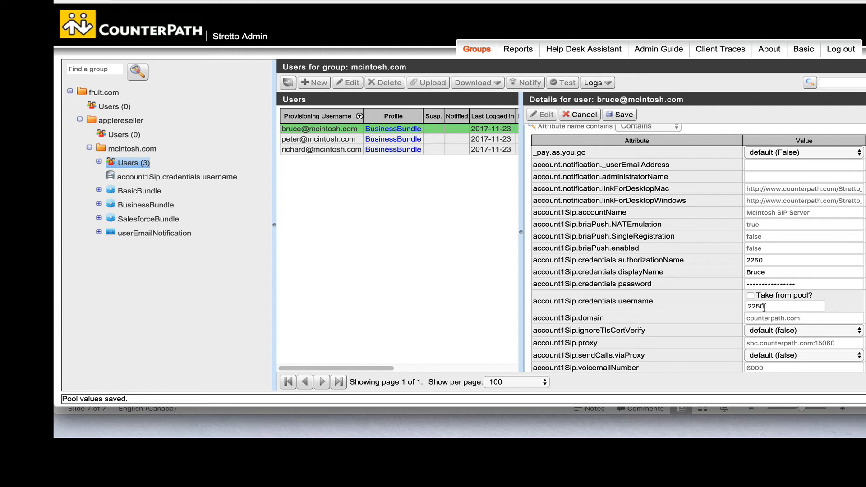
left_click(750, 295)
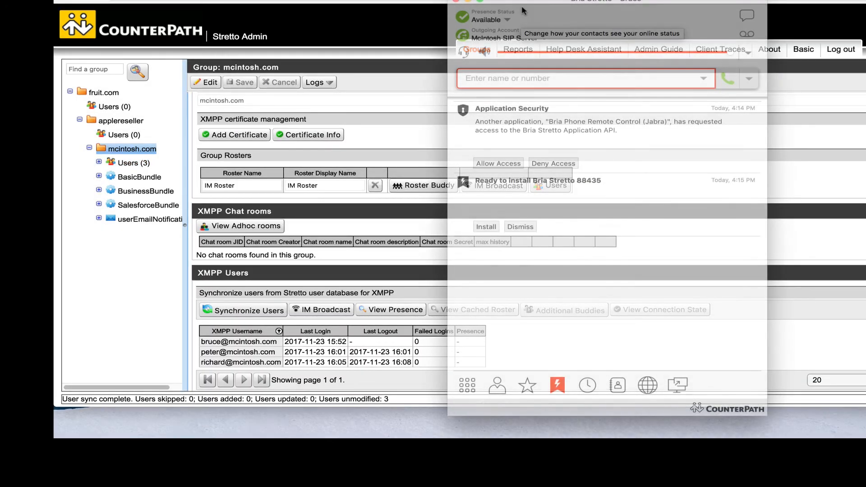
In Bria's Troubleshooting Support section, raise the log level to Debug.
left_click_drag(522, 2, 375, 0)
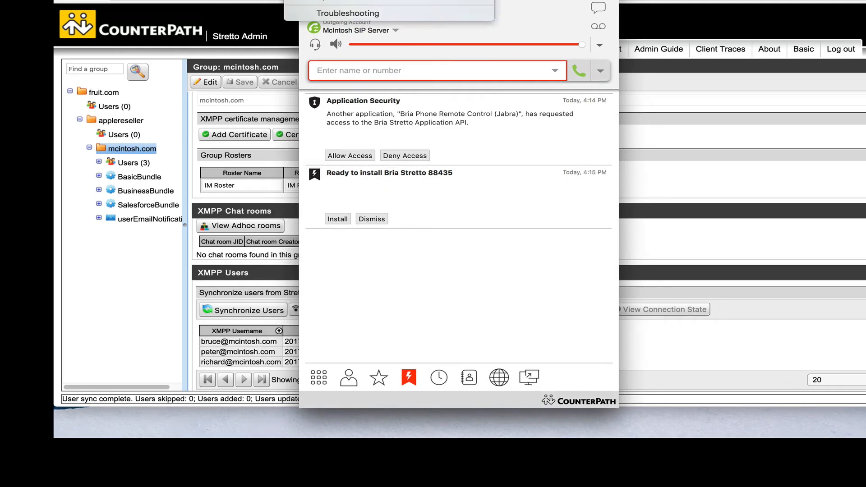
left_click(349, 10)
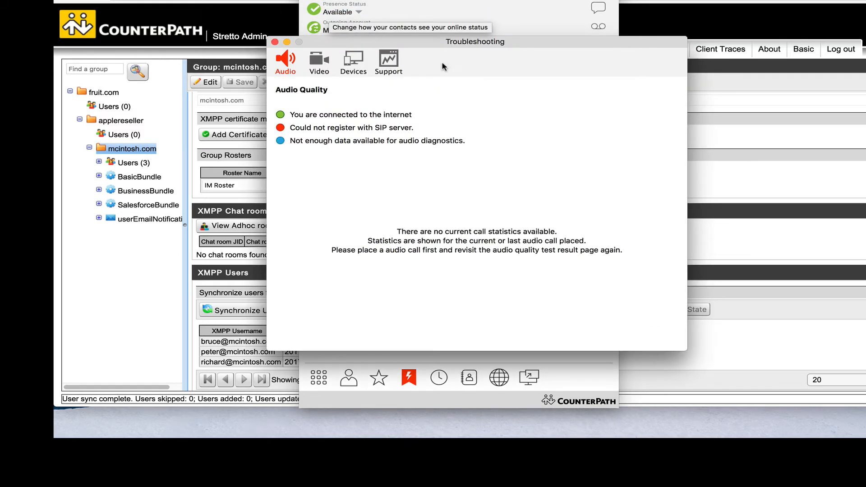
left_click(388, 60)
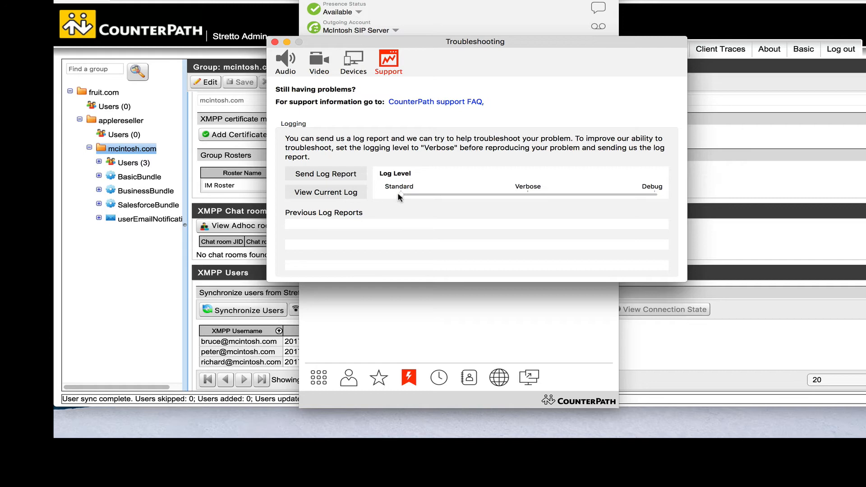
left_click(656, 195)
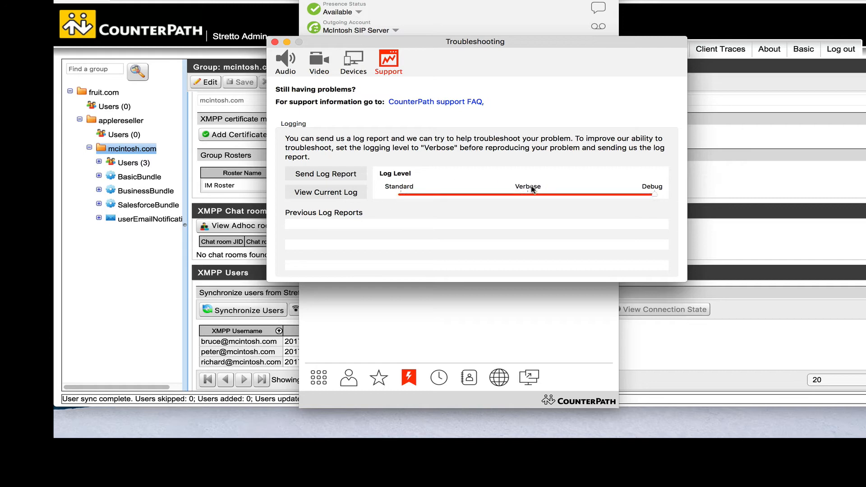
Send a log report described as a test for the training video, then close and minimize Bria.
left_click(318, 175)
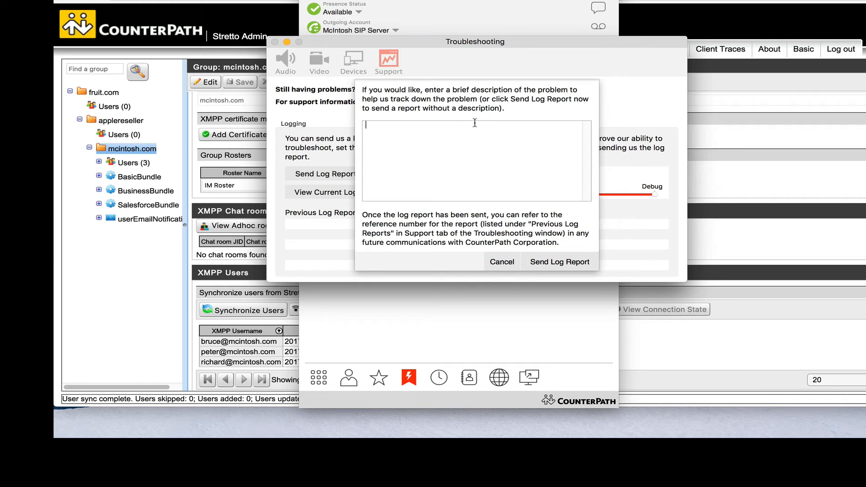
type("This is just a test for the training video")
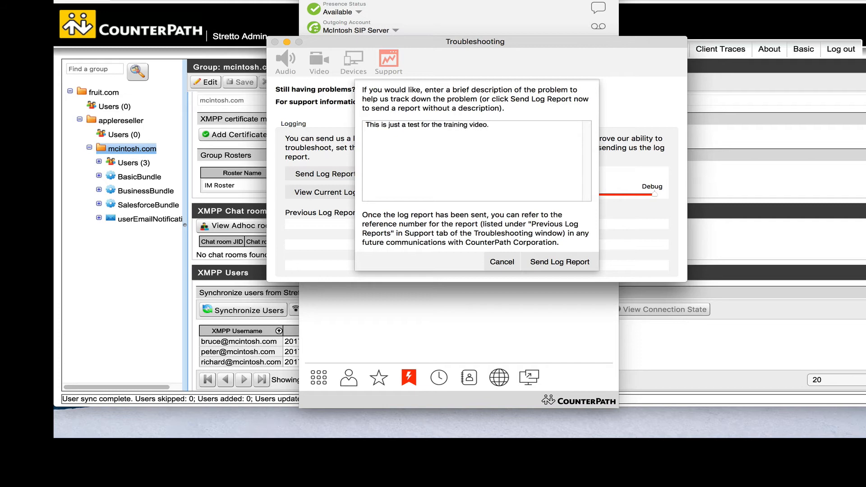
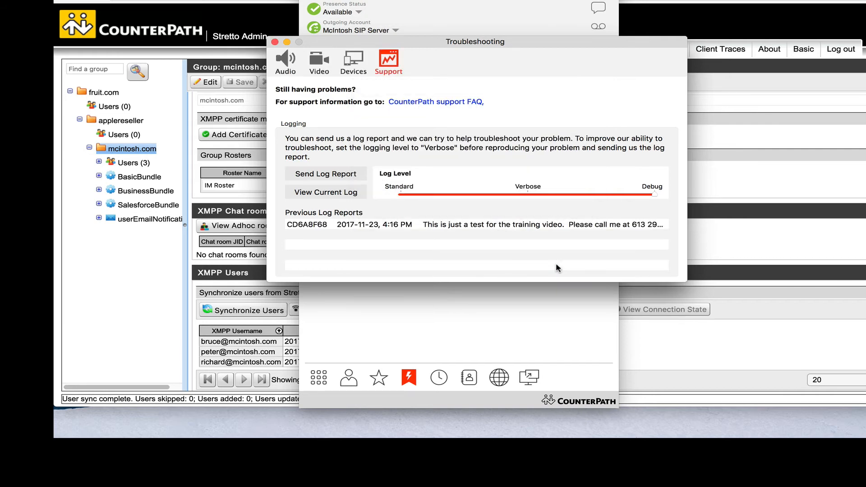
left_click(274, 42)
key("super+m")
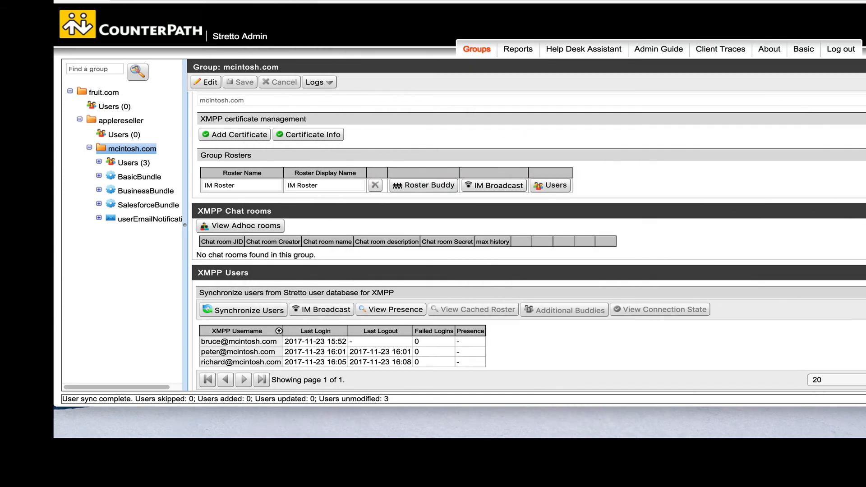
left_click_drag(864, 90, 485, 1)
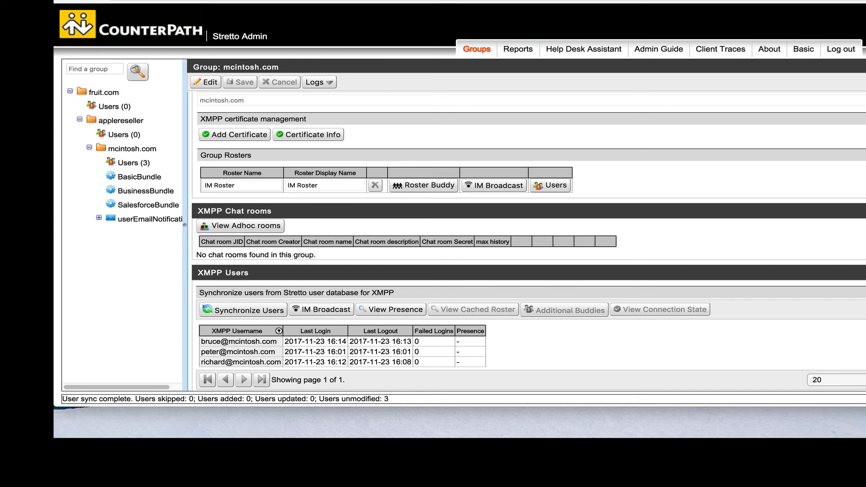
left_click(719, 49)
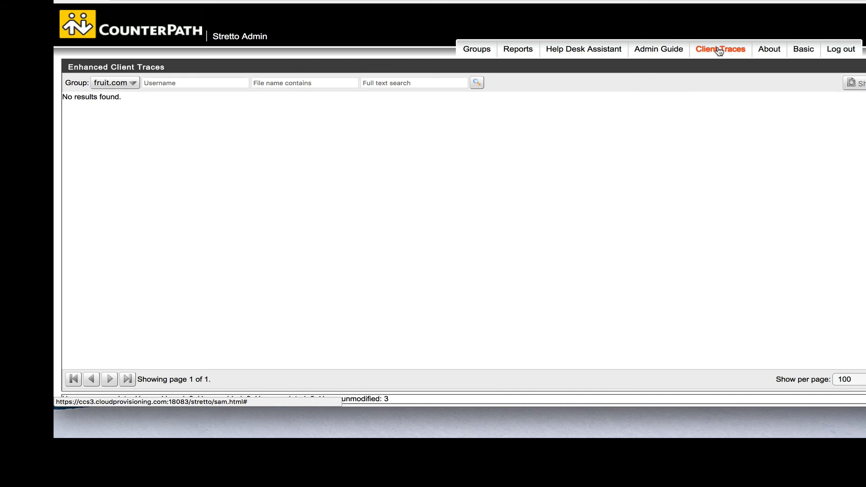
Filter Client Traces to the mcintosh.com group under fruit.com > appleseller and run the search.
left_click(128, 86)
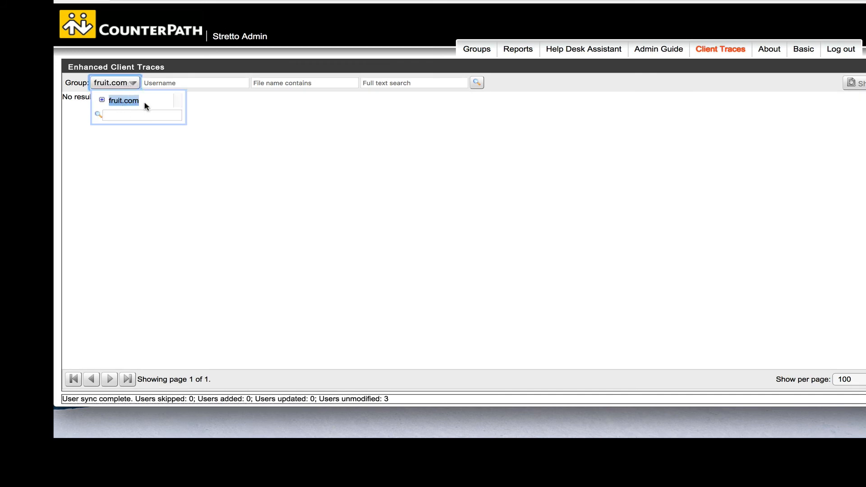
left_click(102, 99)
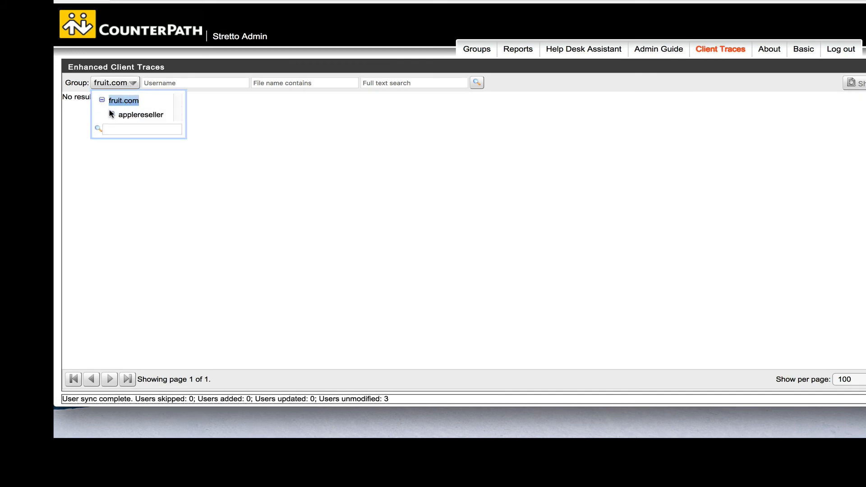
left_click(112, 114)
left_click(129, 128)
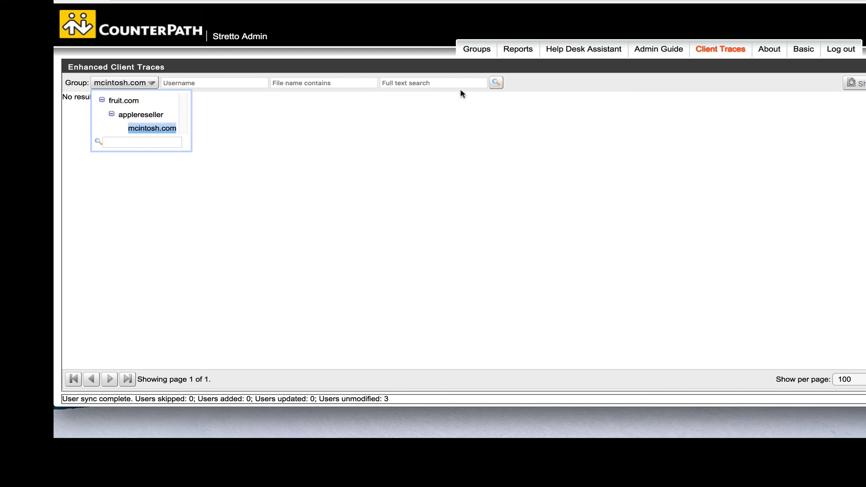
left_click(497, 84)
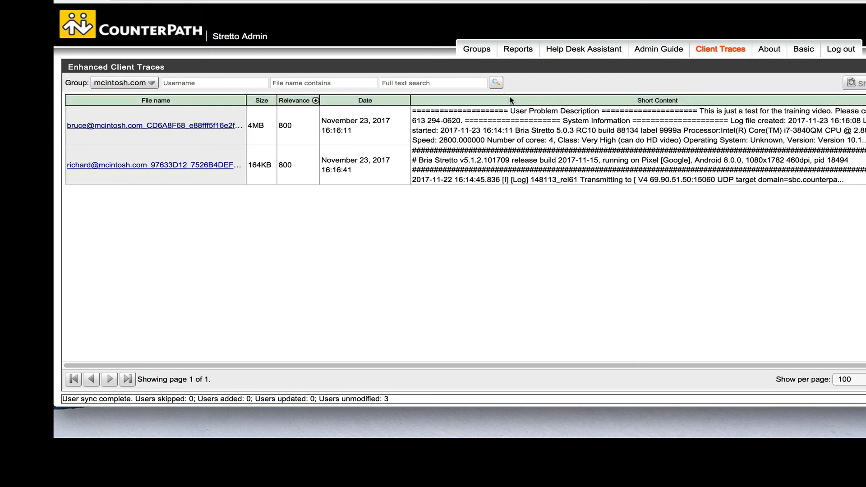